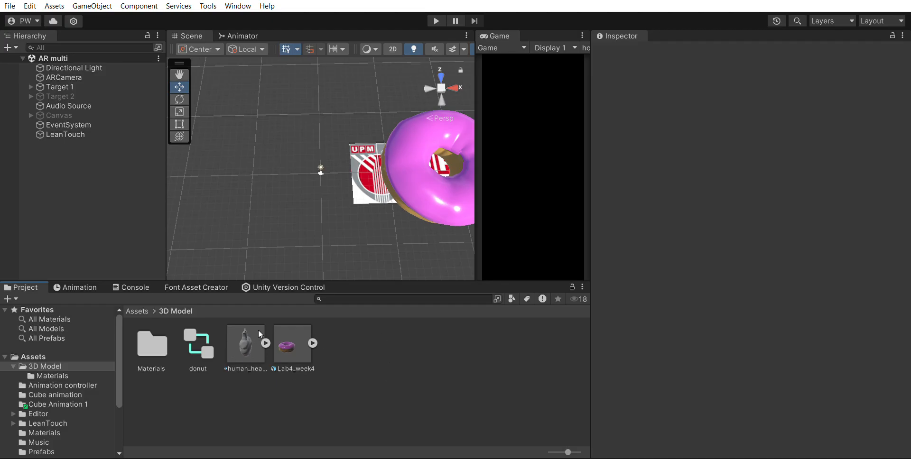
Add BeeBoy.fbx to the 3D Model folder and place the BeeBoy model in the scene beside the UPM image target.
click(266, 343)
click(265, 340)
drag(398, 394, 399, 394)
click(212, 331)
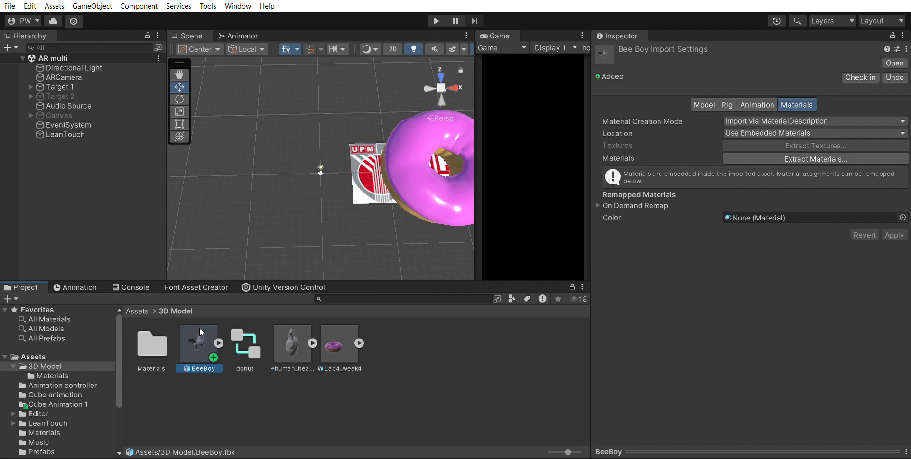
drag(199, 328, 306, 169)
Examine the untextured BeeBoy model in the scene from several angles and distances.
scroll(306, 169, up, 8)
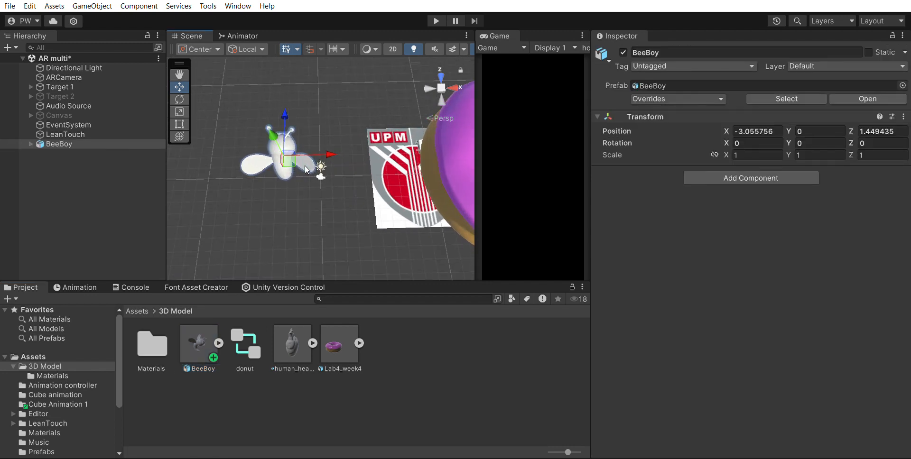
right_drag(295, 169, 336, 169)
middle_drag(303, 179, 348, 140)
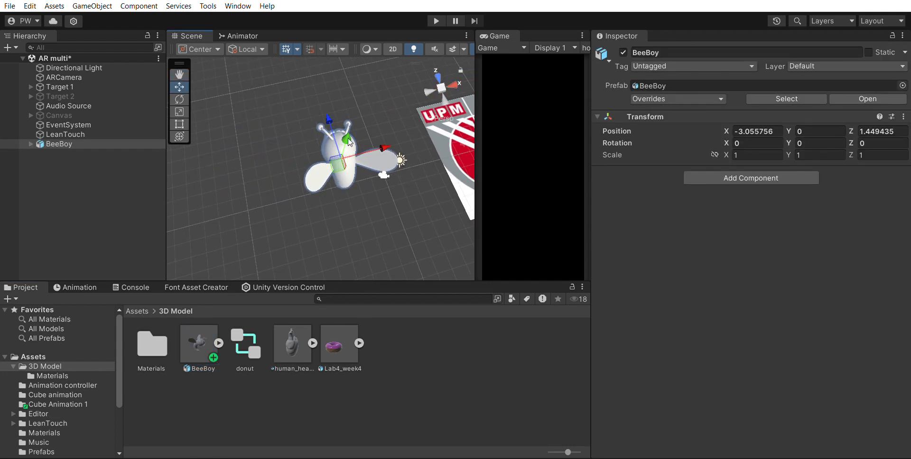
right_drag(334, 156, 413, 166)
scroll(306, 141, up, 5)
middle_drag(266, 81, 340, 126)
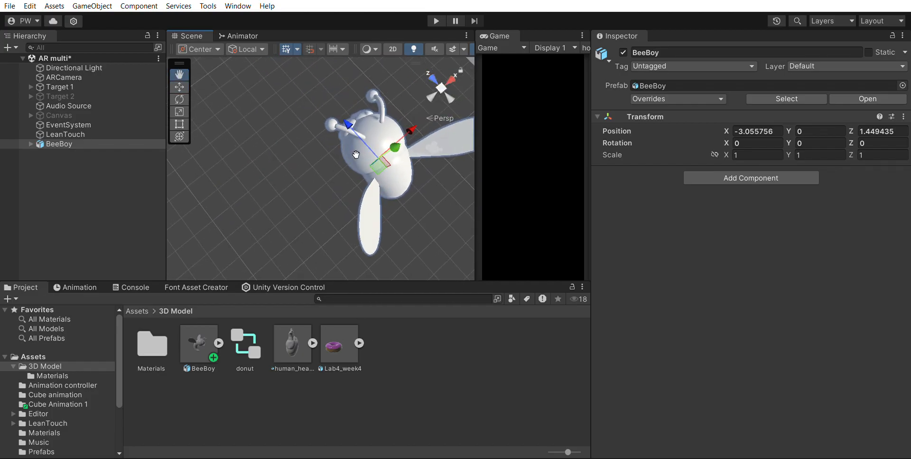
right_drag(238, 126, 286, 136)
scroll(335, 138, up, 4)
scroll(345, 94, down, 4)
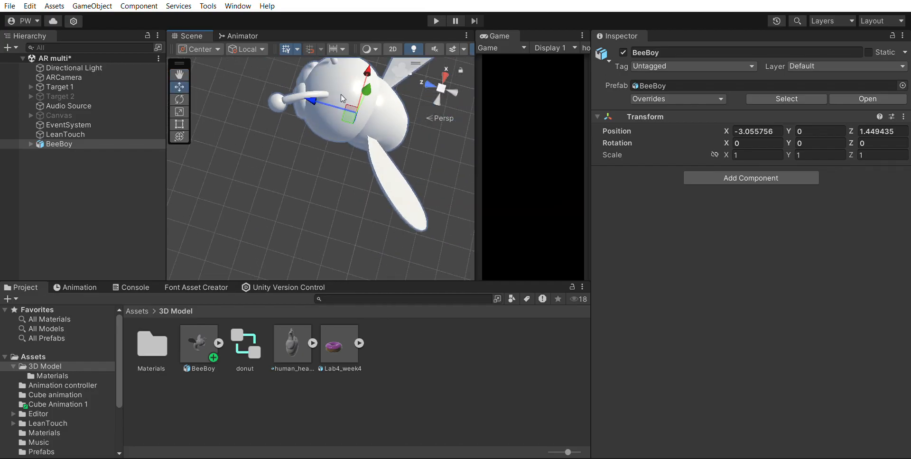
middle_drag(340, 94, 343, 135)
right_drag(344, 135, 328, 95)
middle_drag(326, 94, 296, 75)
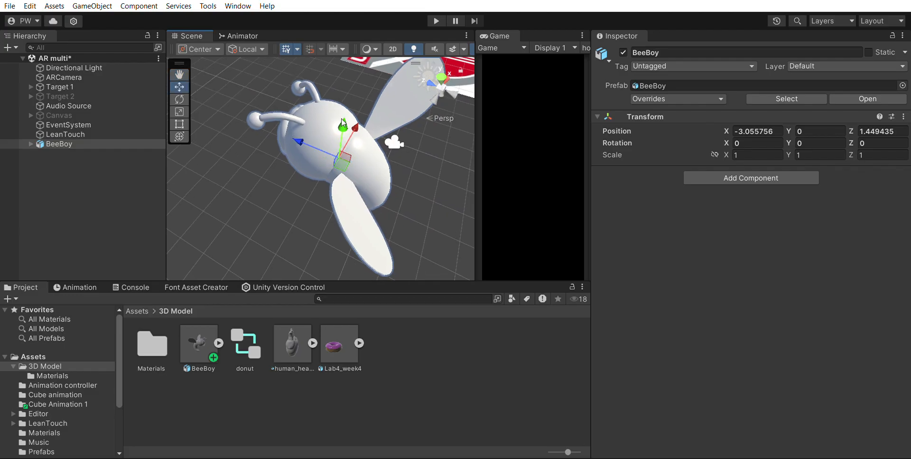
scroll(391, 138, down, 9)
right_drag(380, 145, 267, 158)
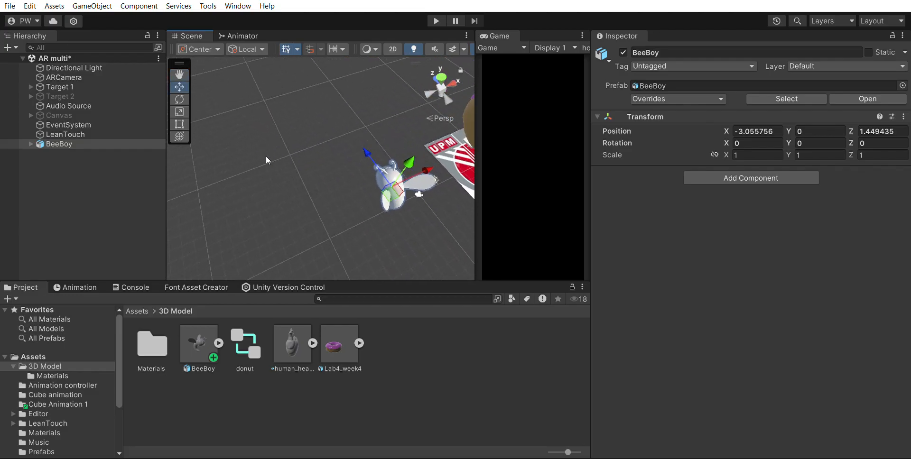
middle_drag(300, 190, 223, 192)
right_drag(379, 161, 330, 162)
middle_drag(330, 161, 299, 146)
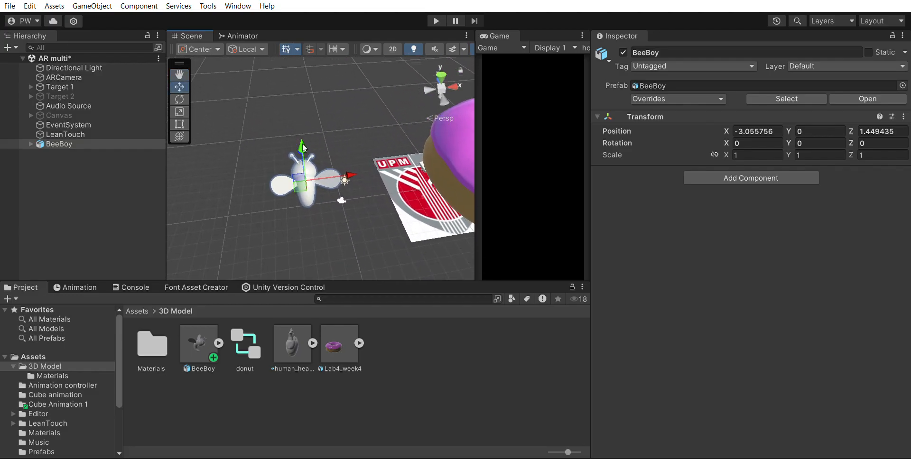
Set BeeBoy's Y rotation to 180 so that the bee faces the viewer.
drag(790, 142, 813, 143)
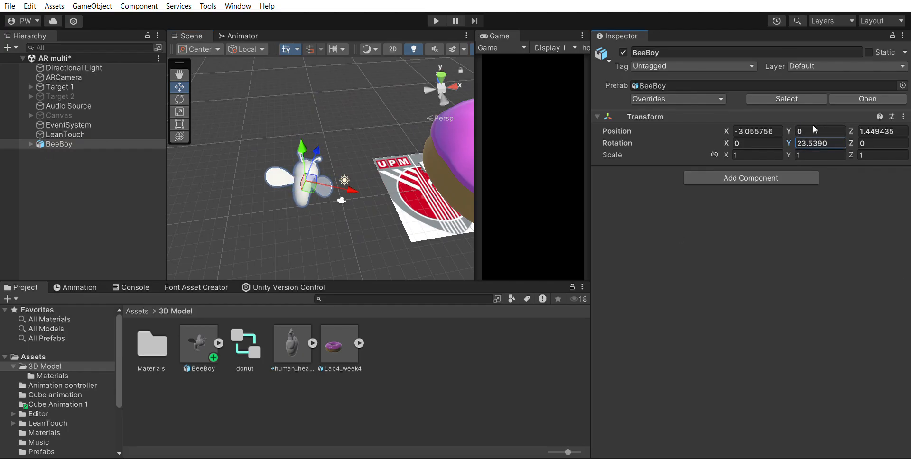
key(BackSpace)
key(BackSpace)
key(BackSpace)
key(BackSpace)
key(BackSpace)
text(60)
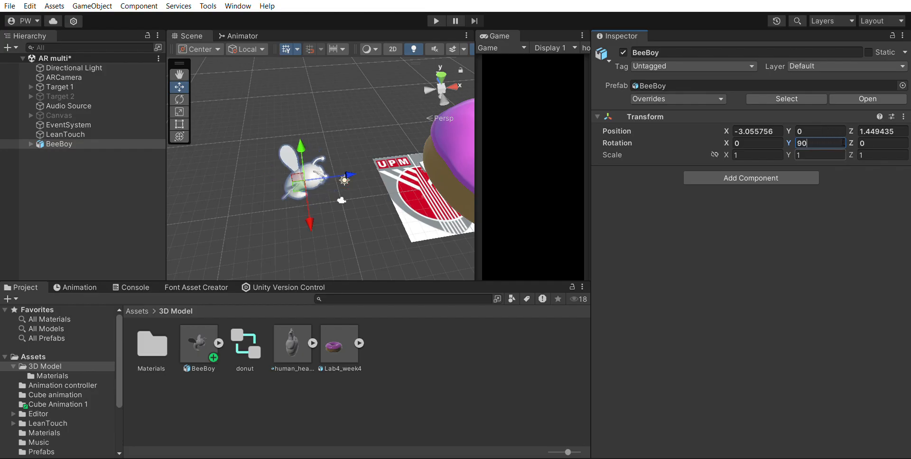
key(BackSpace)
key(BackSpace)
text(180)
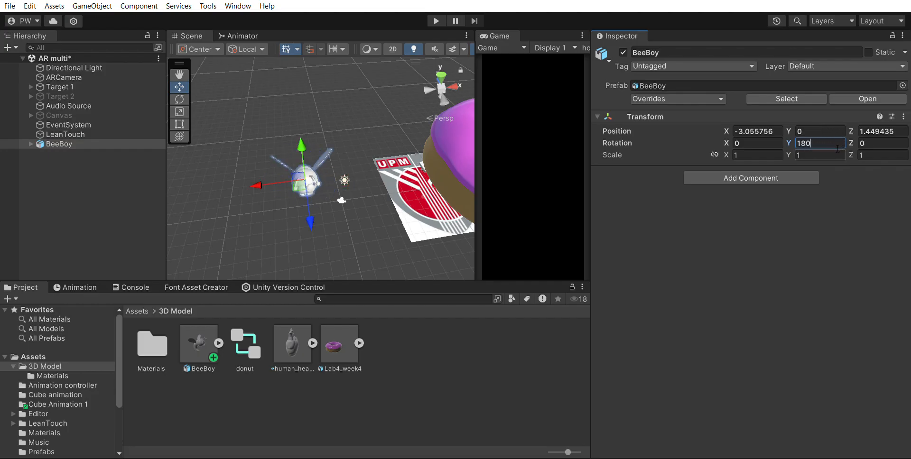
scroll(342, 207, up, 1)
scroll(342, 207, up, 2)
middle_drag(351, 213, 421, 182)
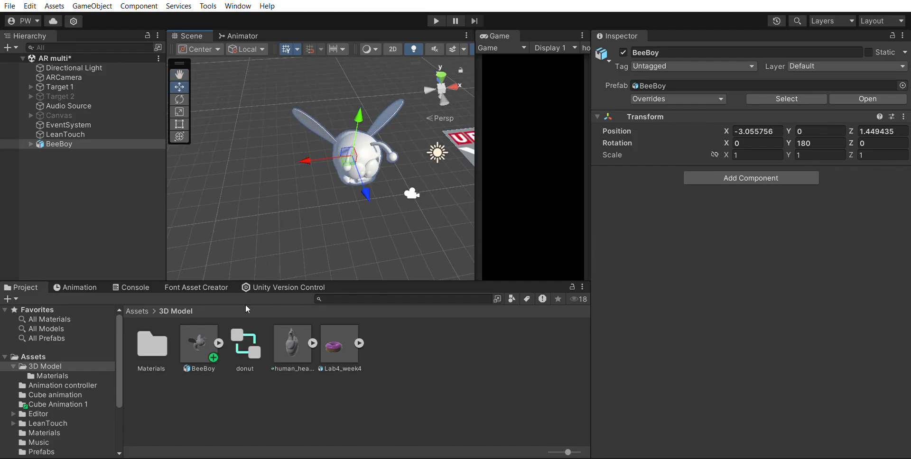
Inspect the sub-assets contained in the BeeBoy model asset.
click(218, 342)
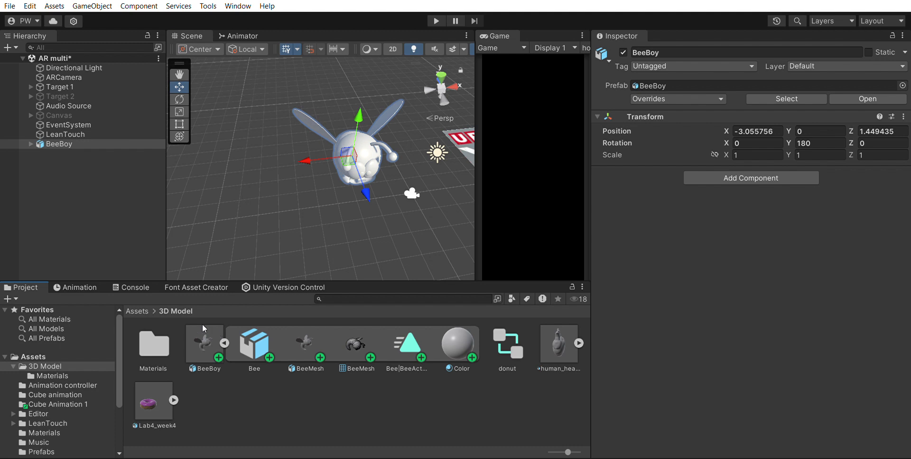
click(215, 331)
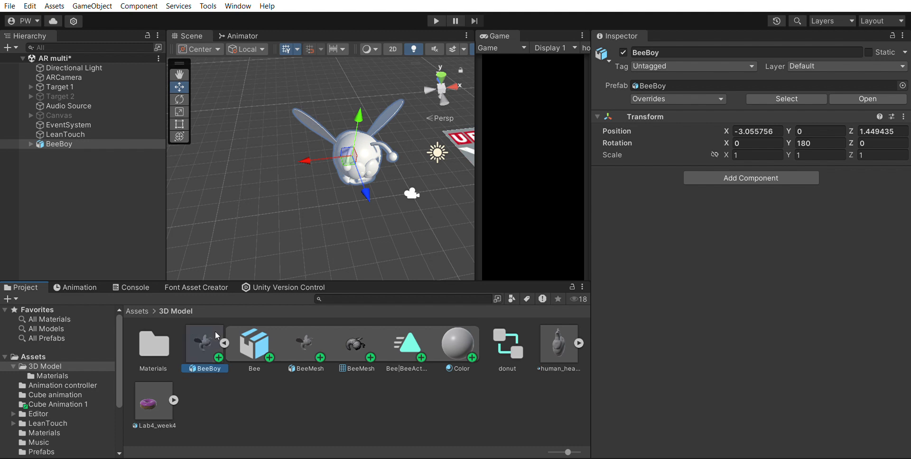
click(224, 342)
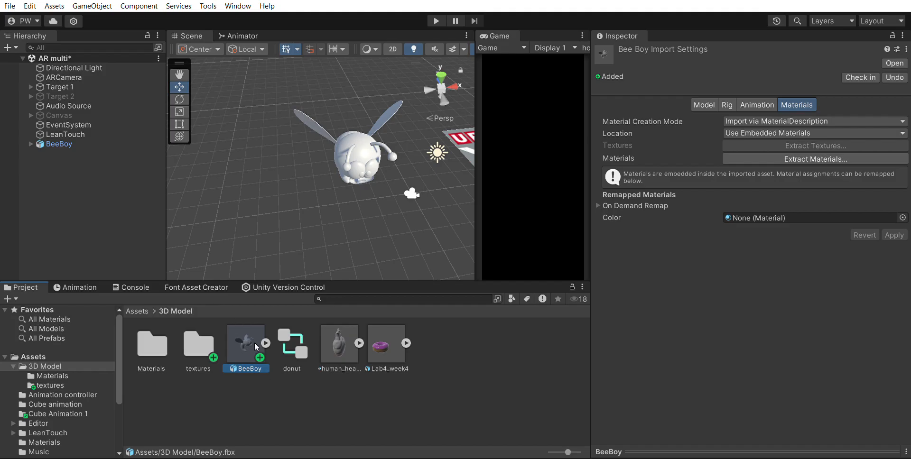
Delete the BeeBoy asset, import it again alongside the textures folder, and check the color image in that folder.
key(Delete)
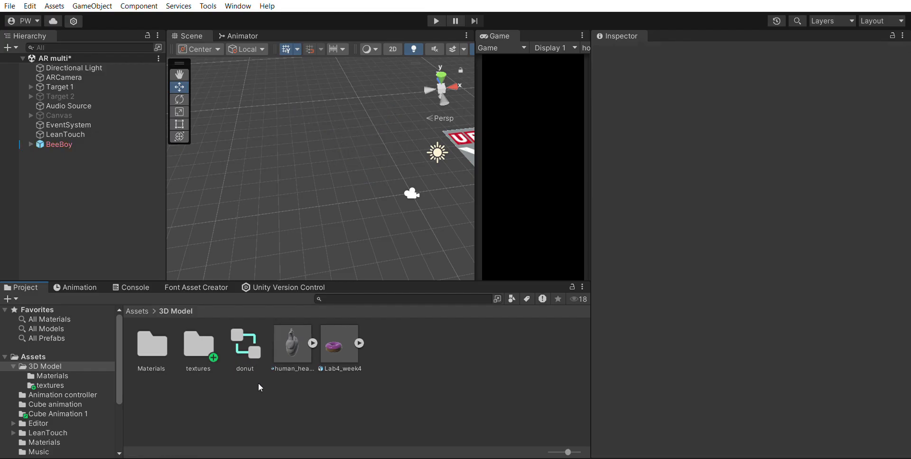
click(199, 339)
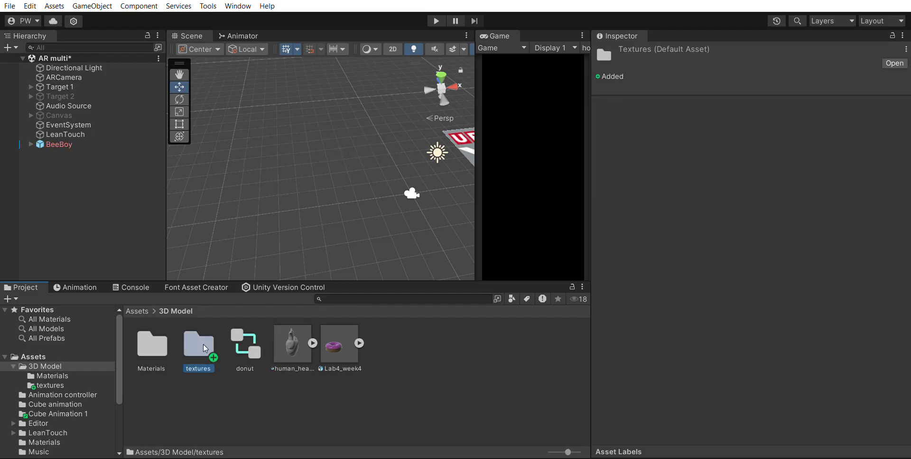
double_click(205, 334)
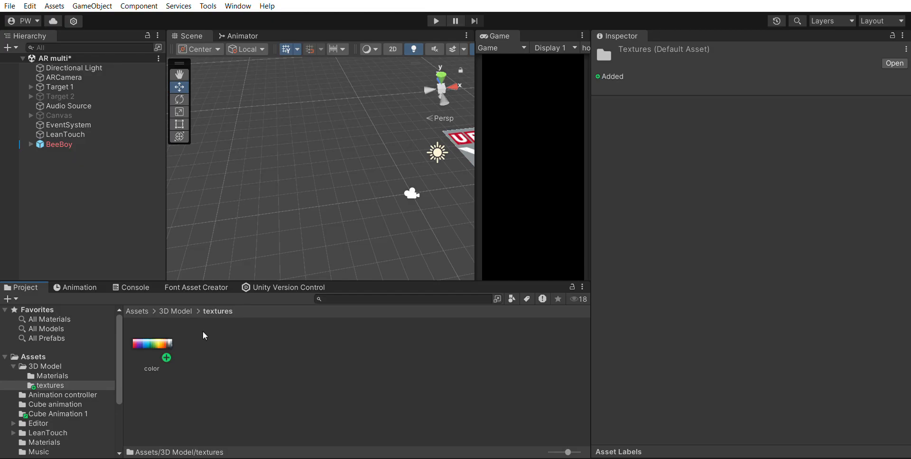
click(175, 312)
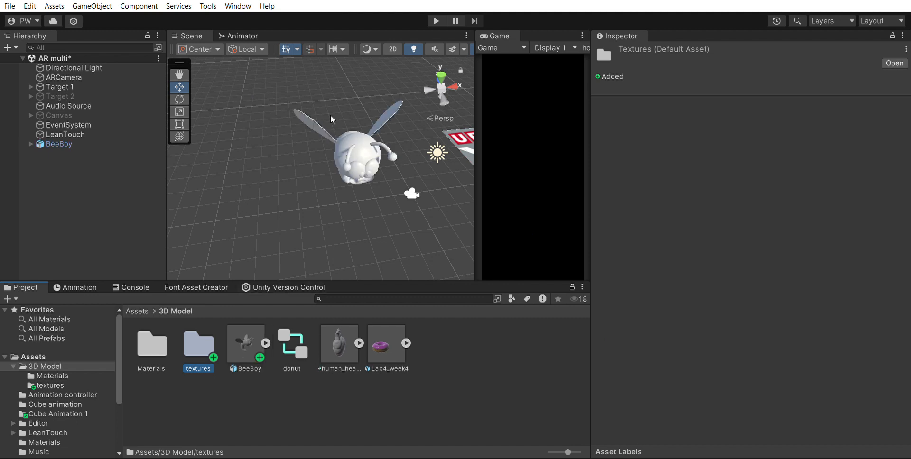
scroll(351, 143, up, 2)
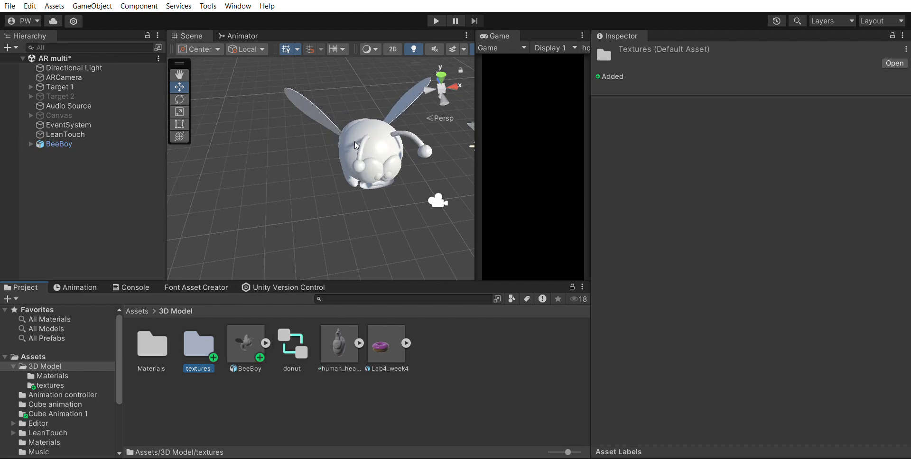
double_click(200, 340)
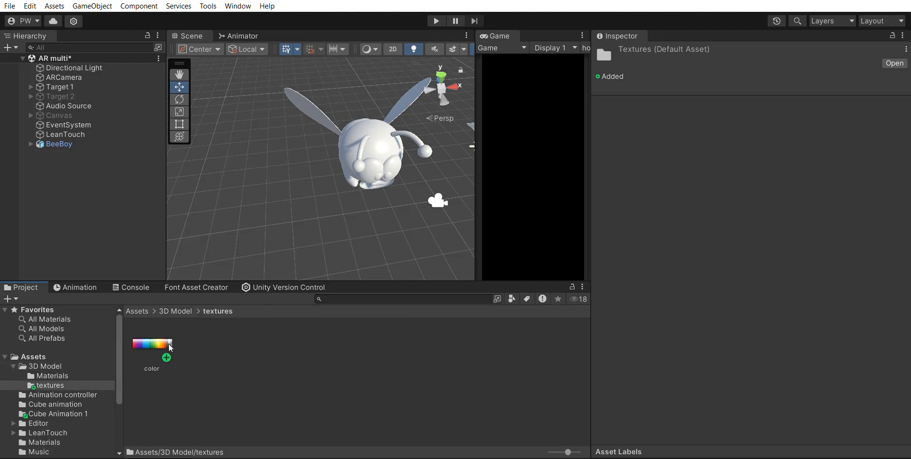
click(176, 311)
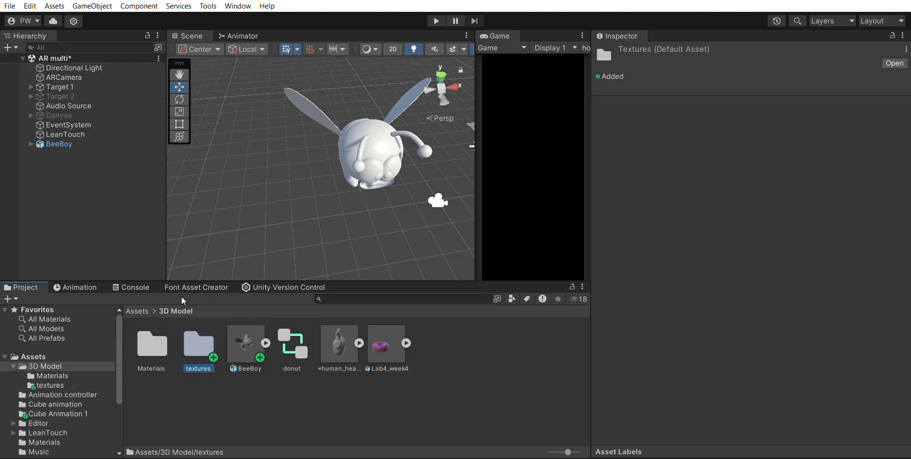
Show the BeeBoy asset's import settings and narrow the Inspector to enlarge the scene and asset areas.
click(247, 340)
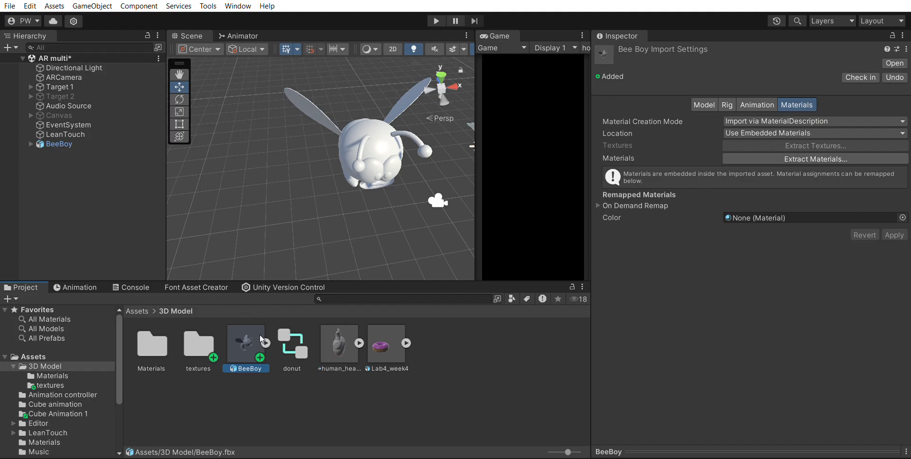
drag(592, 73, 674, 72)
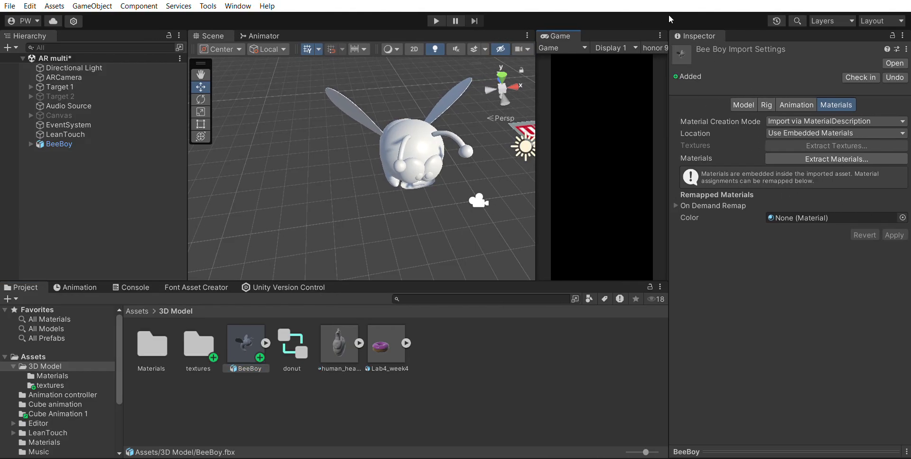
click(246, 346)
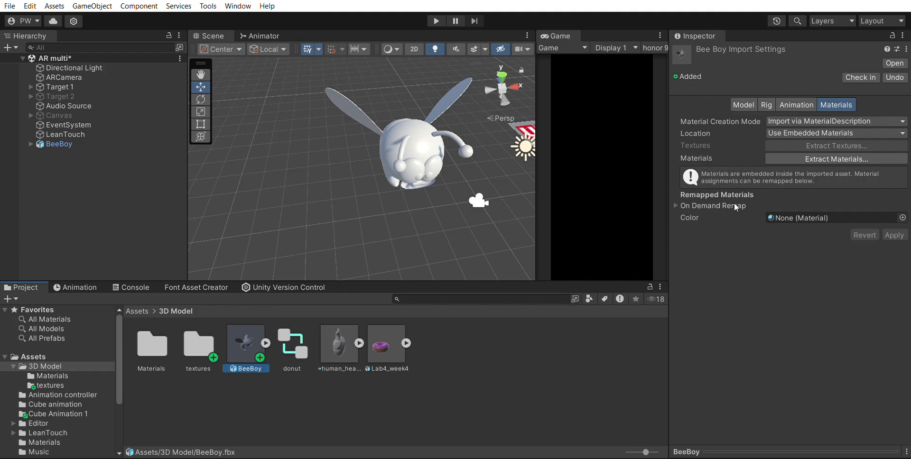
Try to assign BeeBoy's embedded Color material to the Color entry of its remapped materials.
click(812, 217)
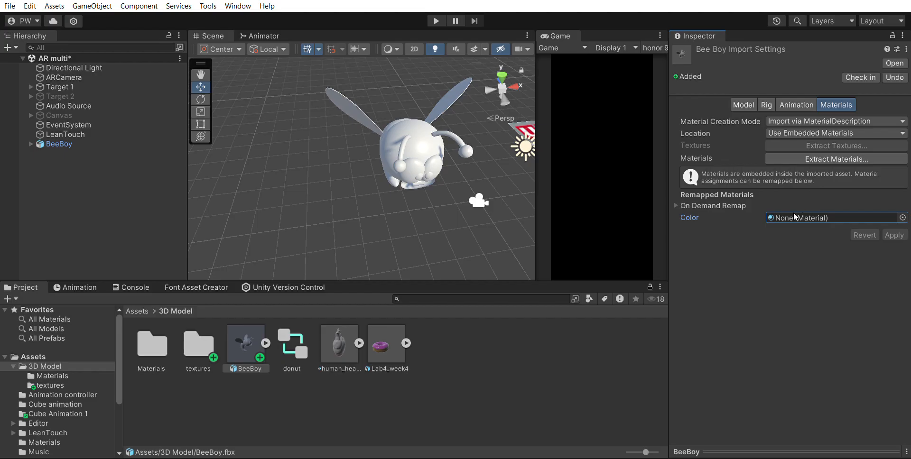
click(264, 332)
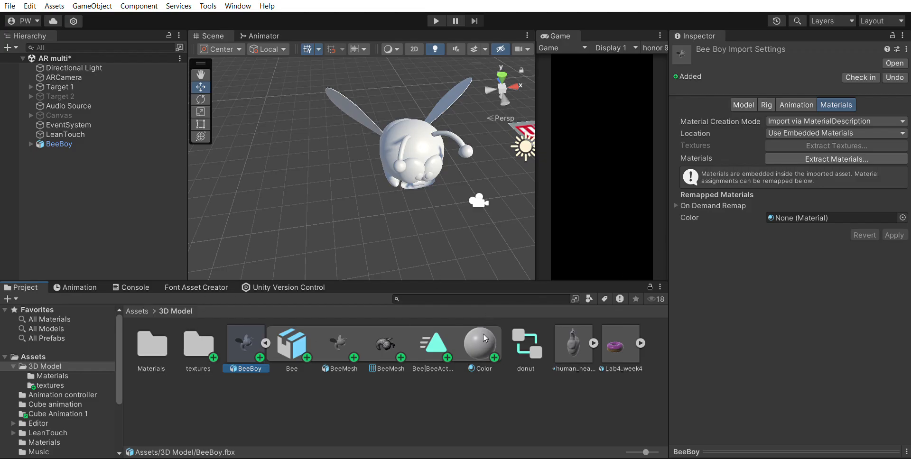
drag(476, 342, 789, 211)
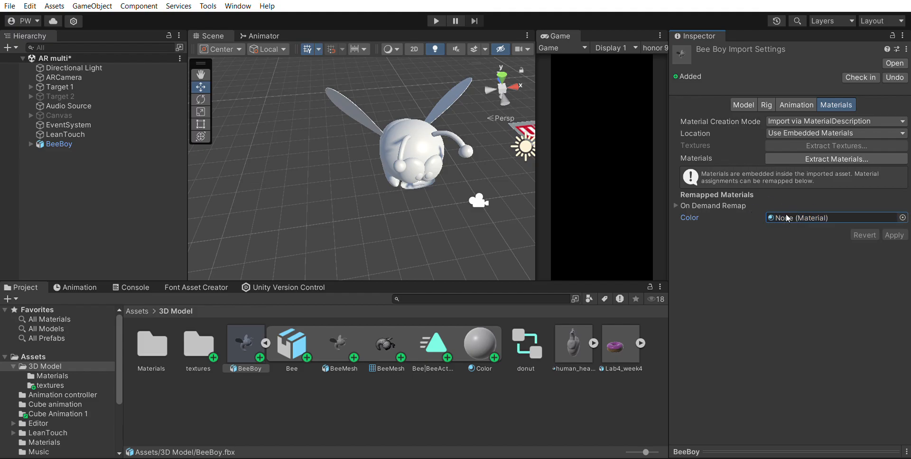
drag(477, 339, 812, 215)
Extract BeeBoy's materials into a Bee Materials folder inside 3D Model and show the extracted Color material's properties.
click(816, 150)
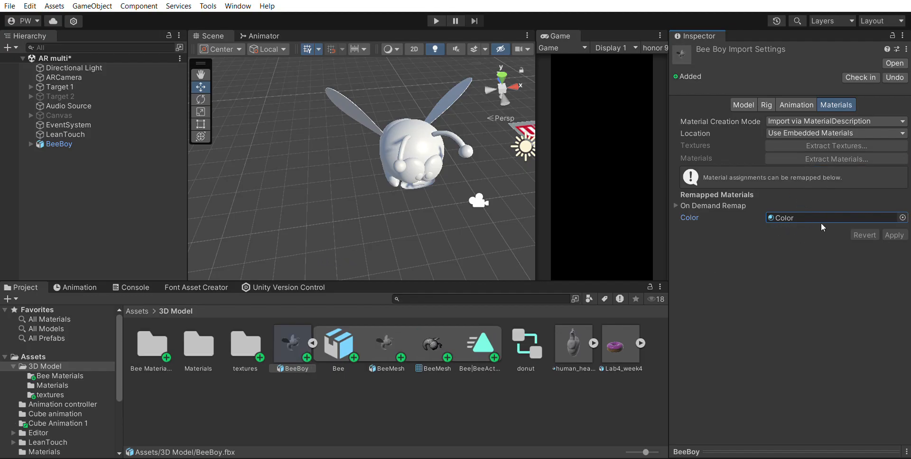
click(787, 209)
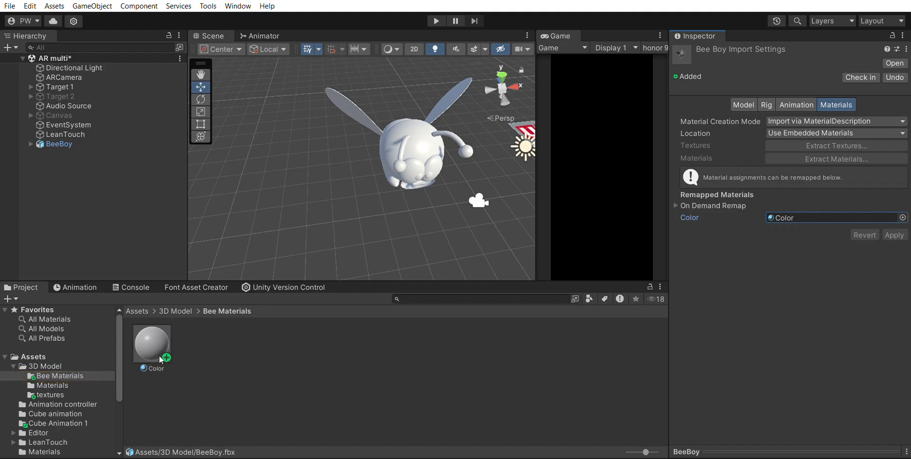
click(142, 340)
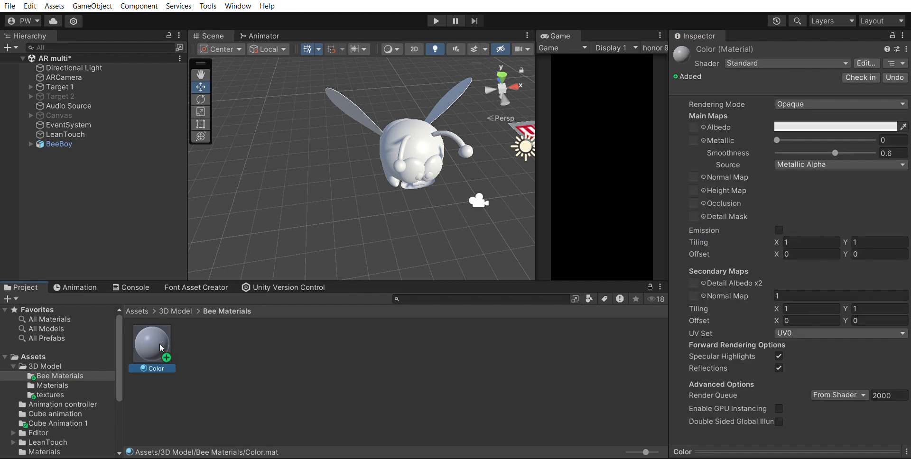
Apply the color image from the textures folder as the Albedo map of the extracted Color material.
click(181, 309)
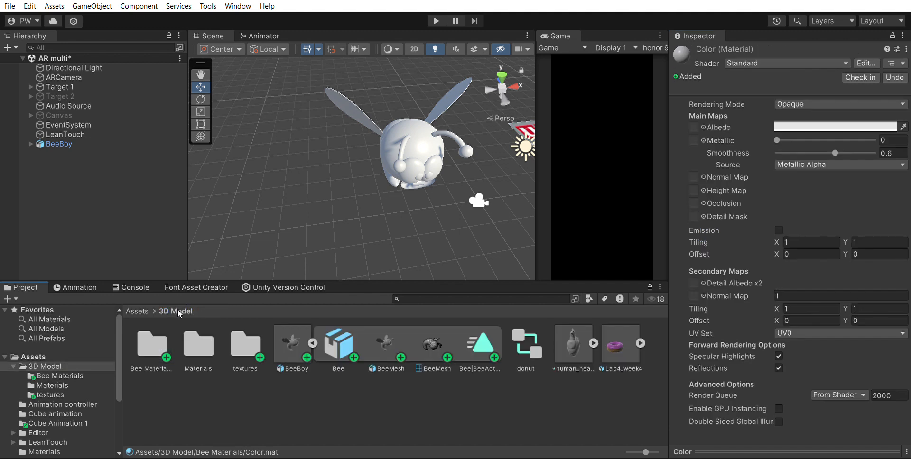
double_click(245, 337)
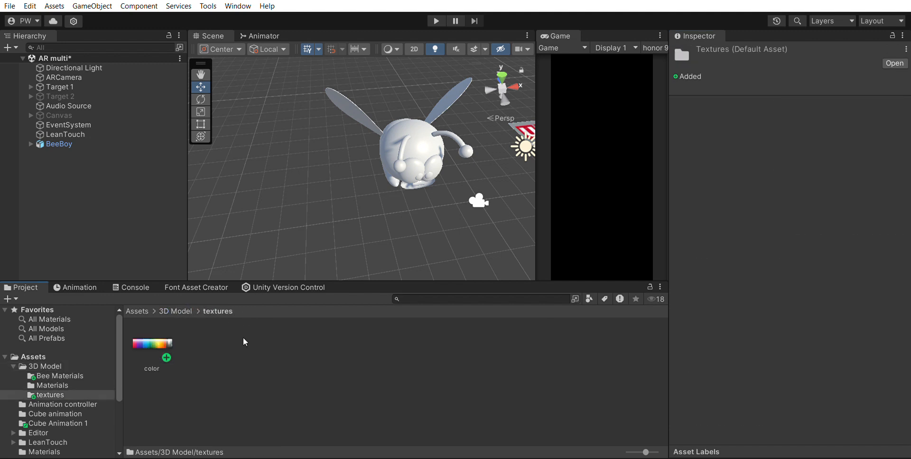
click(175, 311)
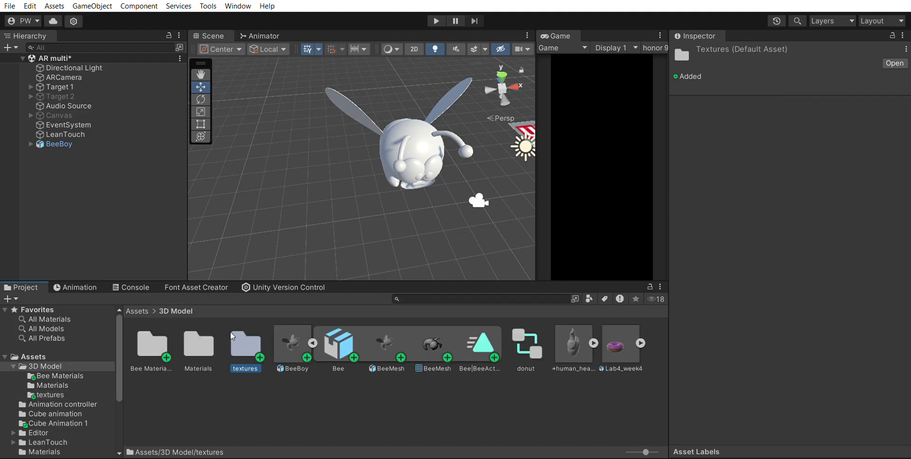
double_click(159, 344)
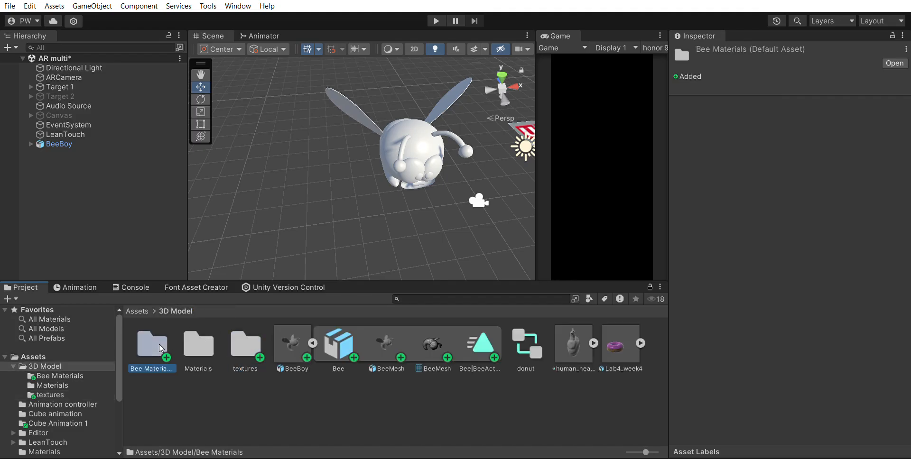
click(159, 344)
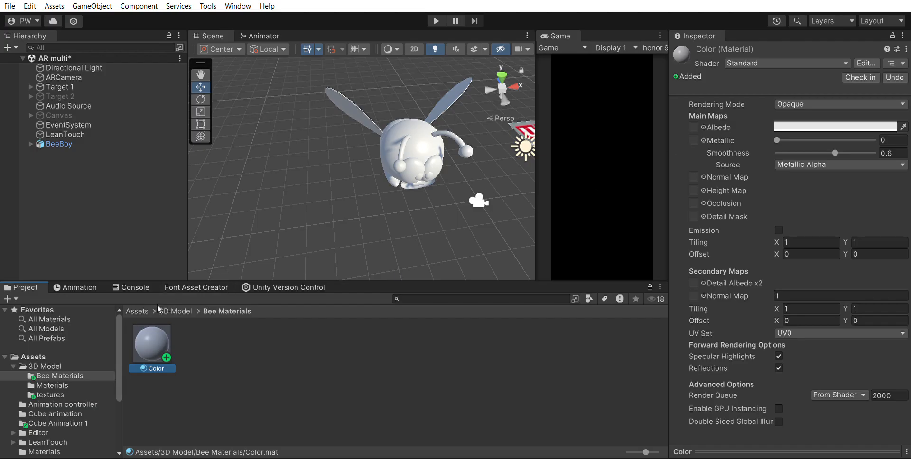
click(136, 310)
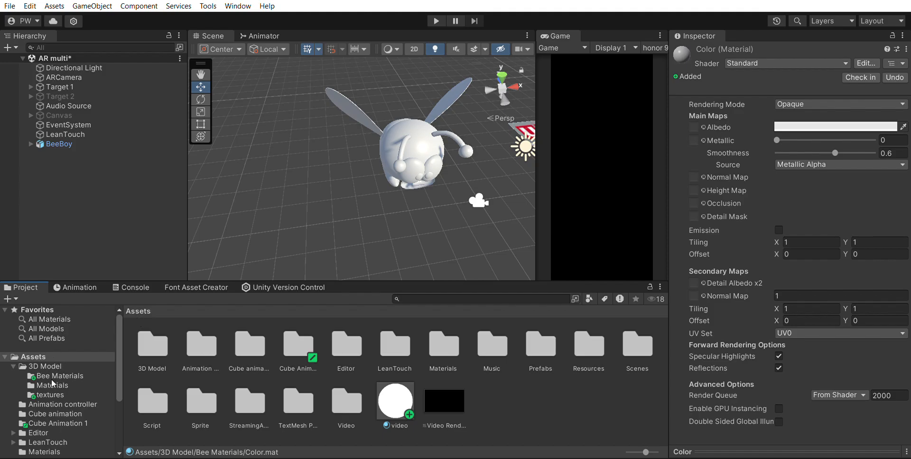
click(50, 395)
drag(513, 219, 693, 124)
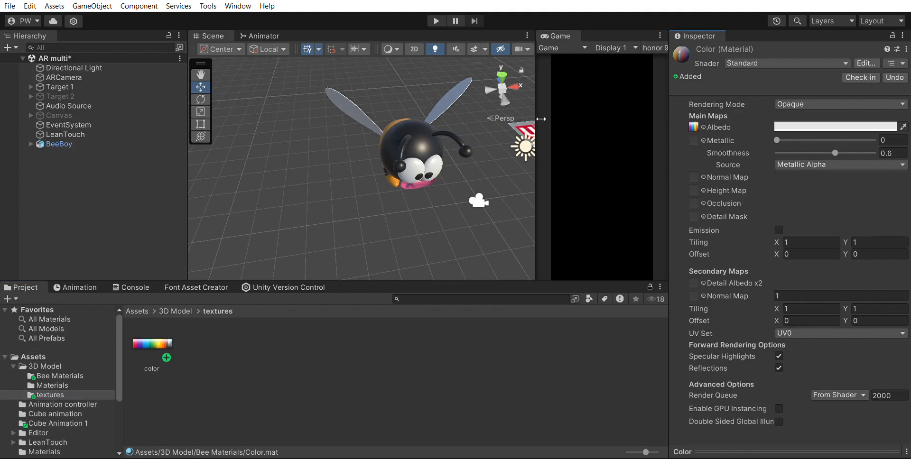
click(157, 340)
drag(157, 336, 694, 123)
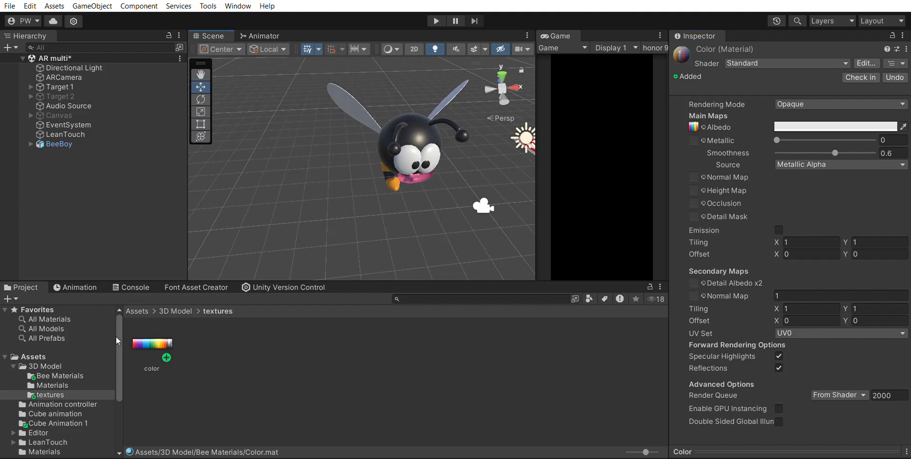
Set the X rotation of the BeeBoy object in the scene to -45.
click(57, 144)
click(890, 141)
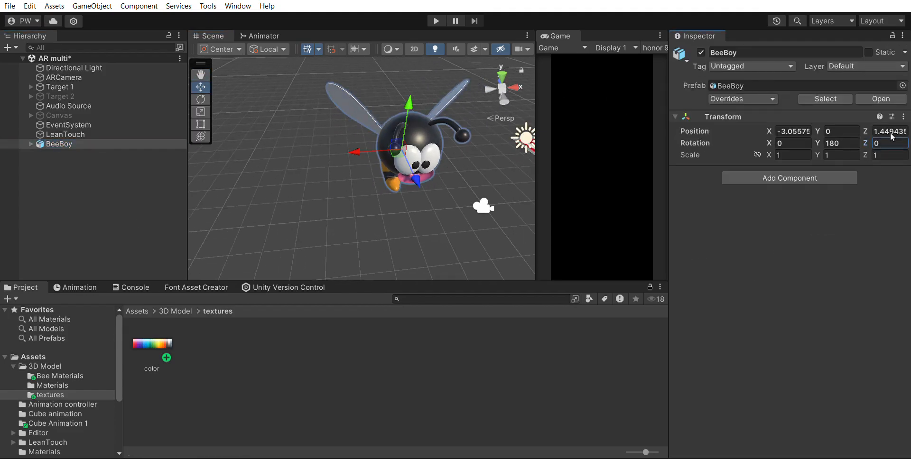
key(BackSpace)
click(793, 138)
text(45)
key(BackSpace)
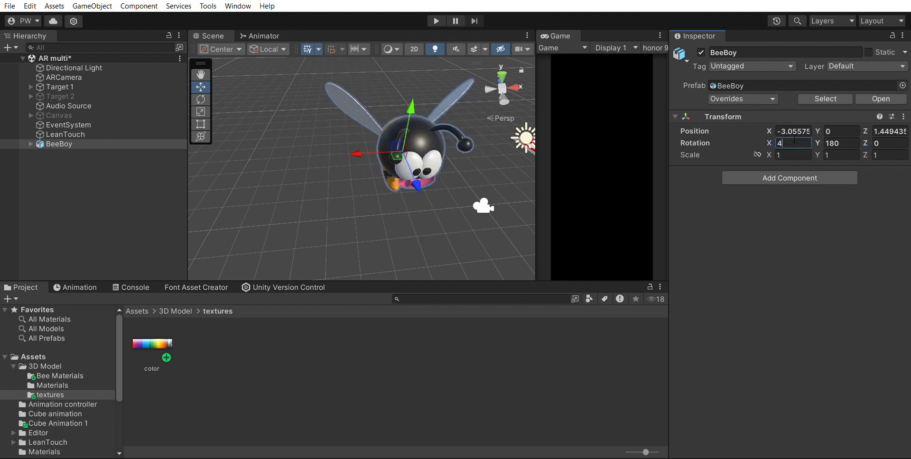
key(BackSpace)
text(-45)
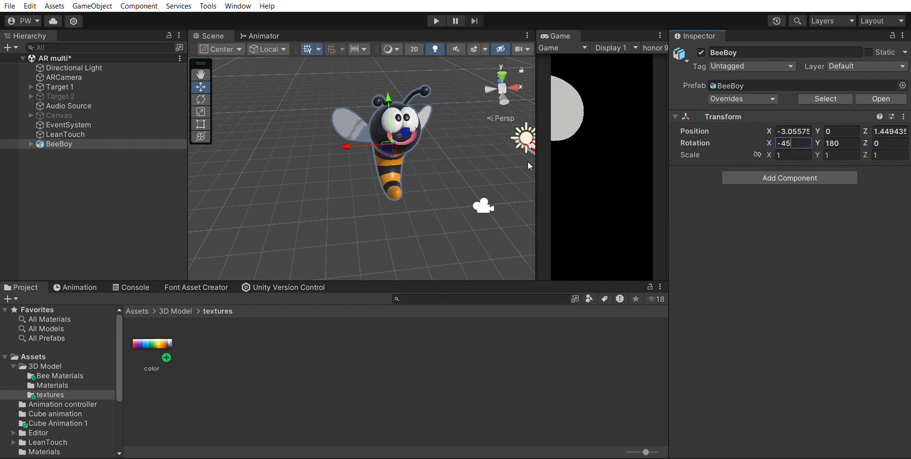
scroll(437, 159, up, 5)
middle_drag(448, 147, 433, 170)
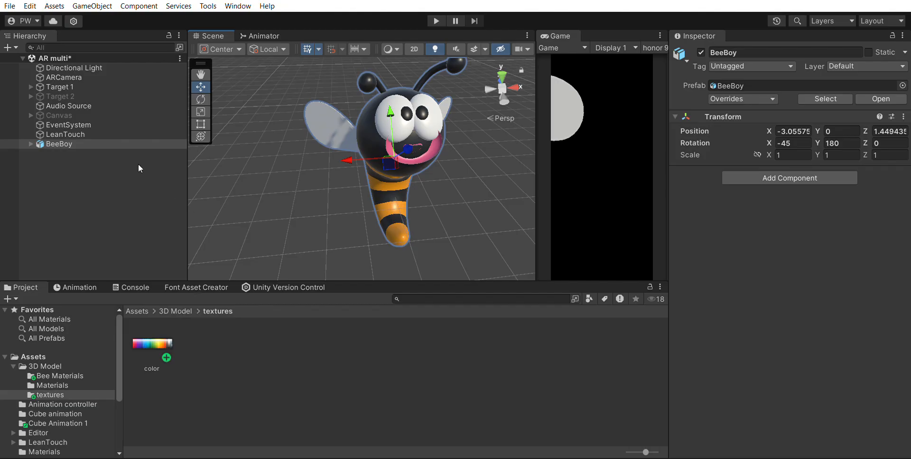
Delete the BeeBoy model from the 3D Model folder and remove its leftover object from the AR multi scene.
click(109, 142)
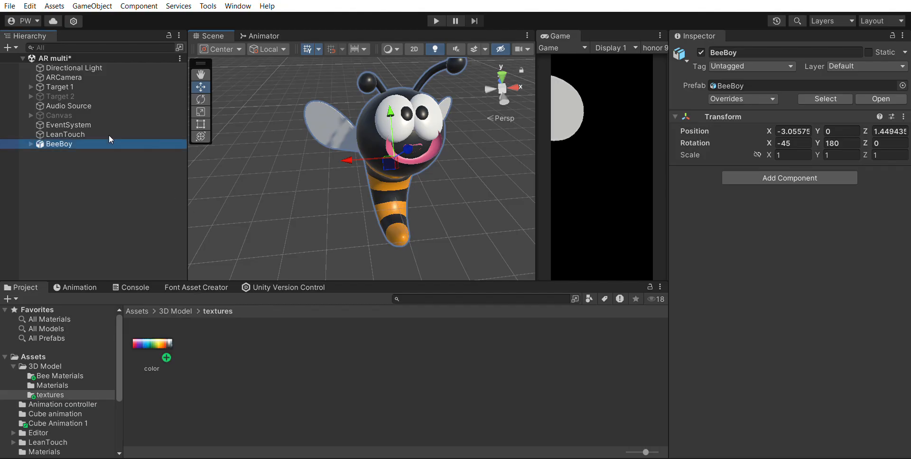
click(174, 312)
click(285, 341)
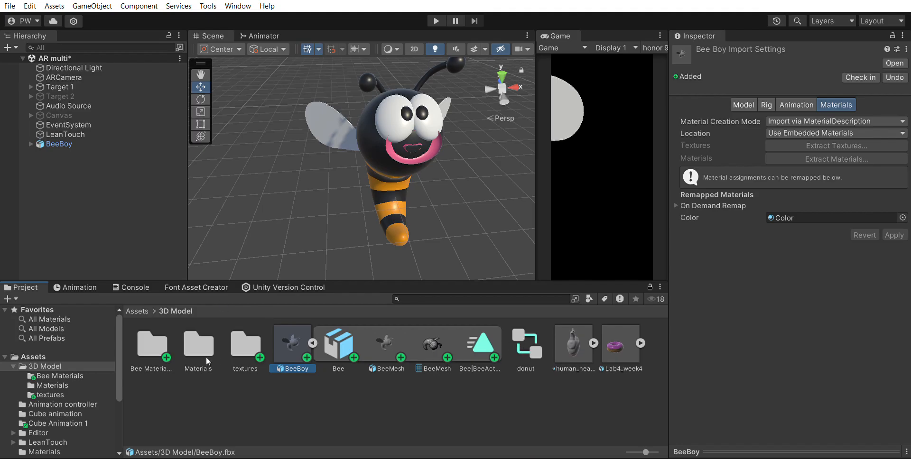
click(235, 348)
click(488, 340)
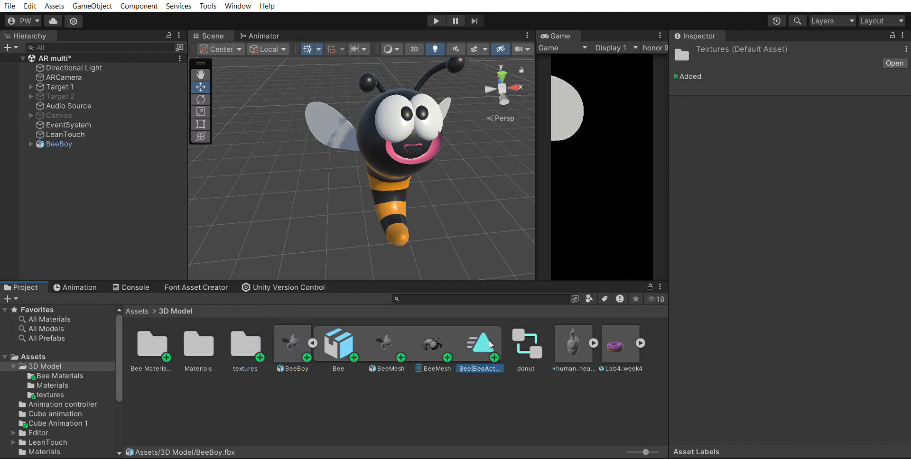
click(274, 348)
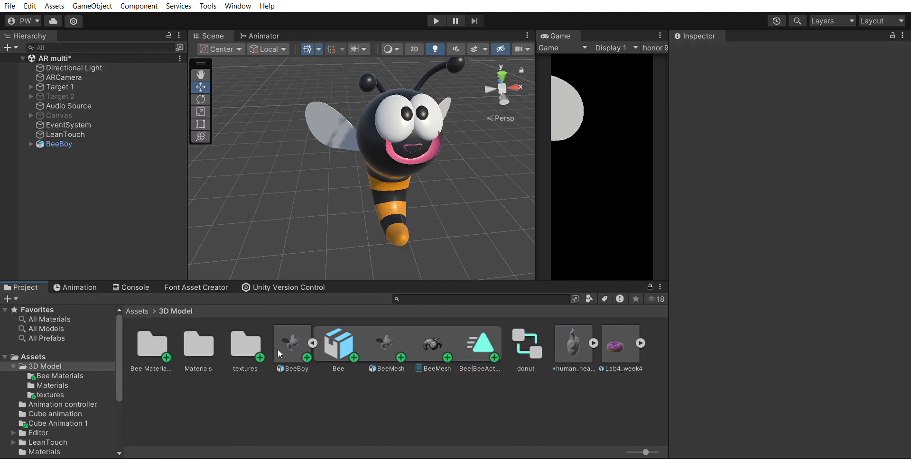
key(Delete)
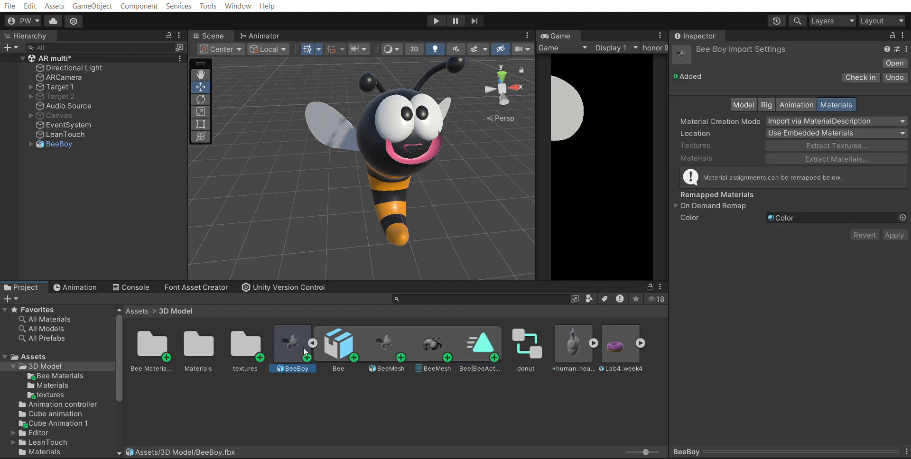
click(448, 286)
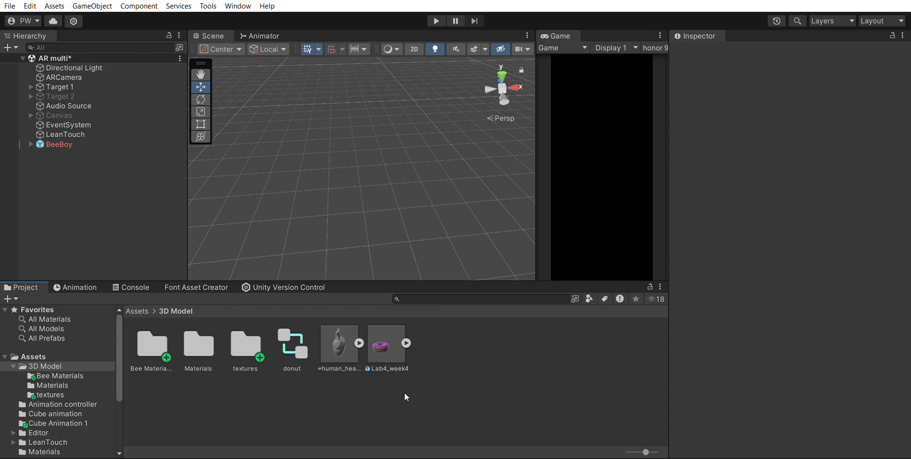
click(102, 143)
key(Delete)
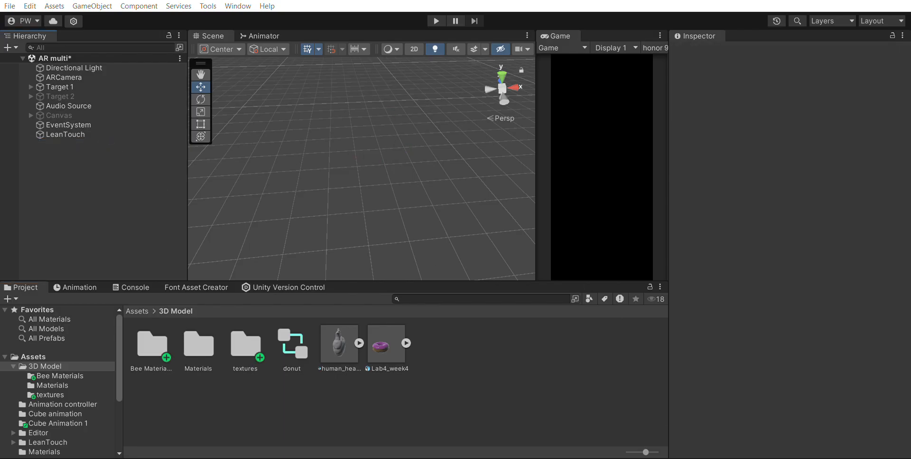
Import the BeeBoy model into the 3D Model folder again and show the properties of its embedded Color material.
click(423, 374)
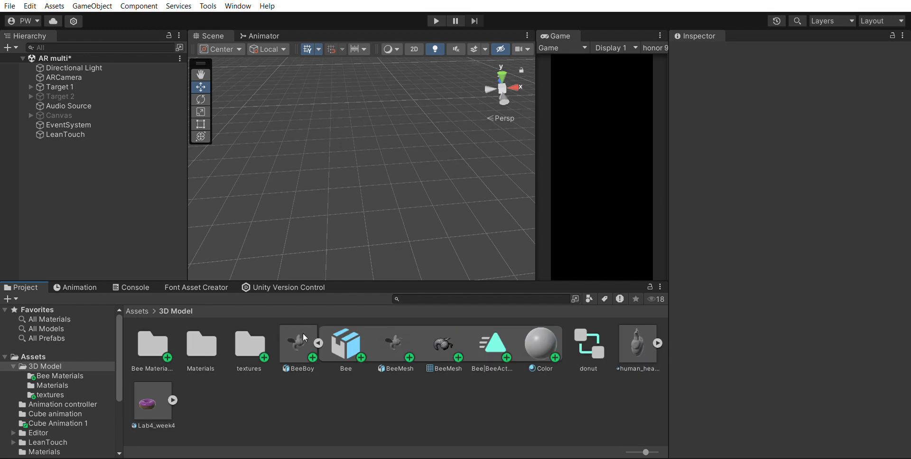
click(304, 338)
click(541, 338)
click(690, 115)
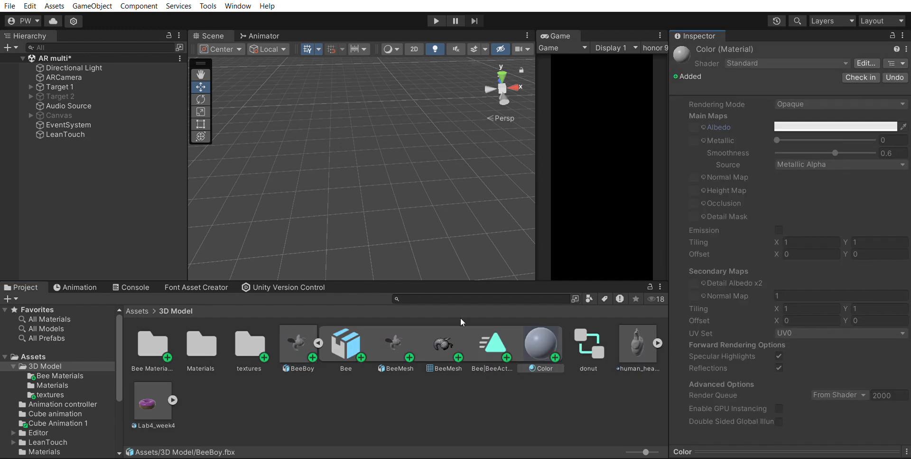
Delete the old Bee Materials folder and extract BeeBoy's materials into a new Bee Materials folder inside 3D Model.
click(167, 359)
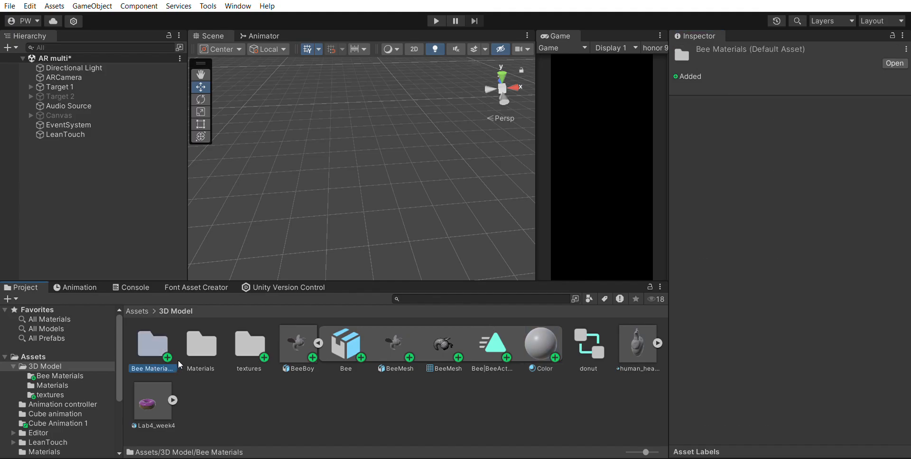
key(Delete)
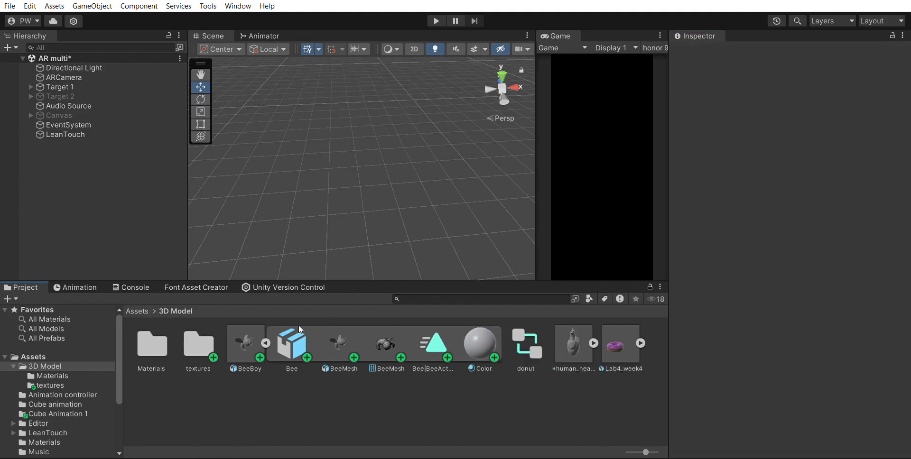
click(238, 347)
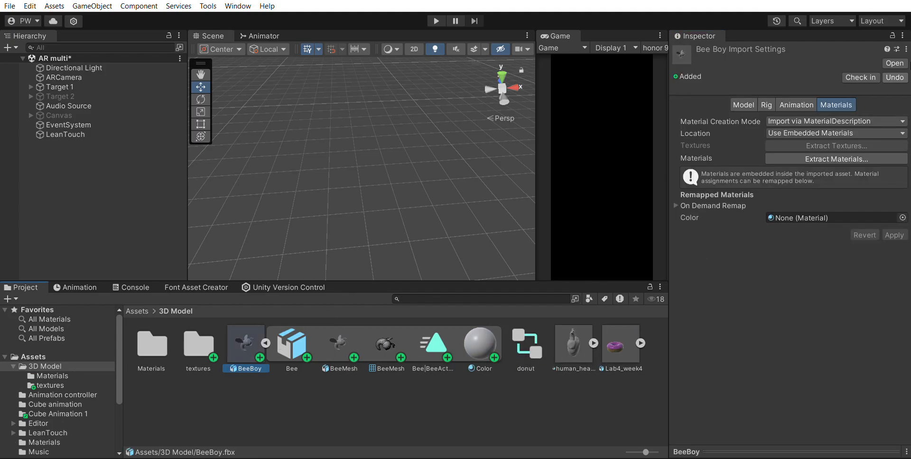
click(827, 155)
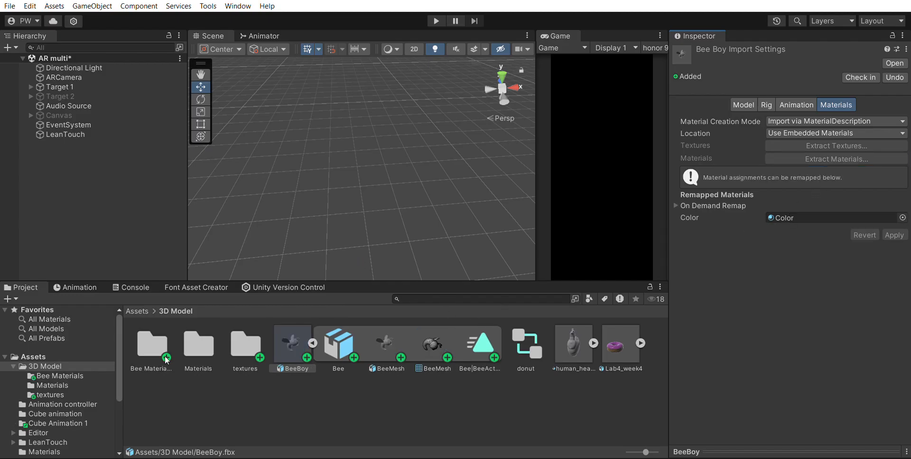
double_click(152, 346)
click(152, 346)
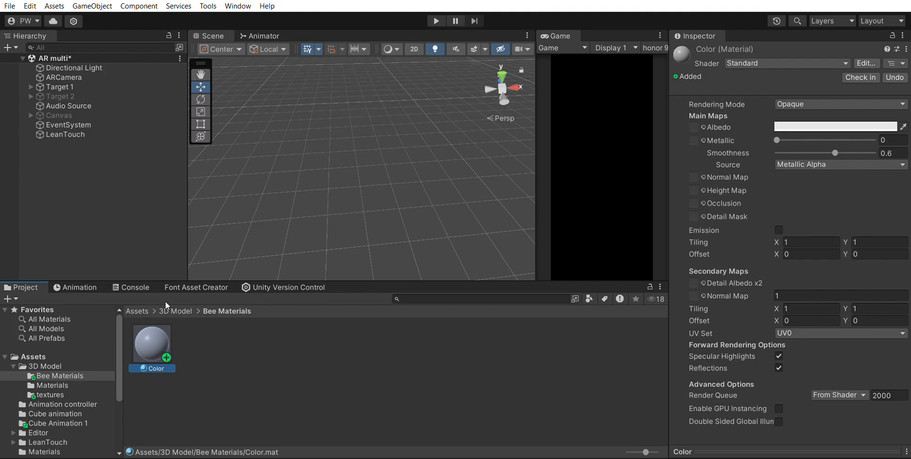
Assign the color texture to the Albedo slot of the newly extracted Color material in Bee Materials.
click(182, 311)
double_click(238, 349)
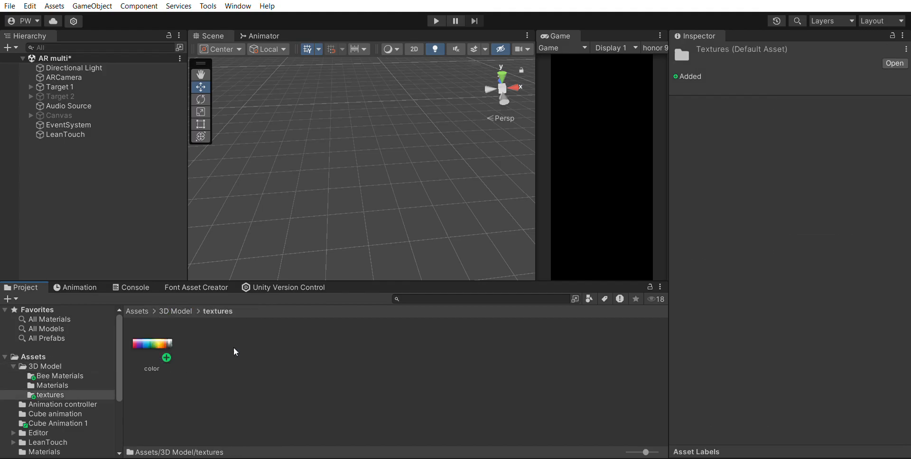
click(173, 311)
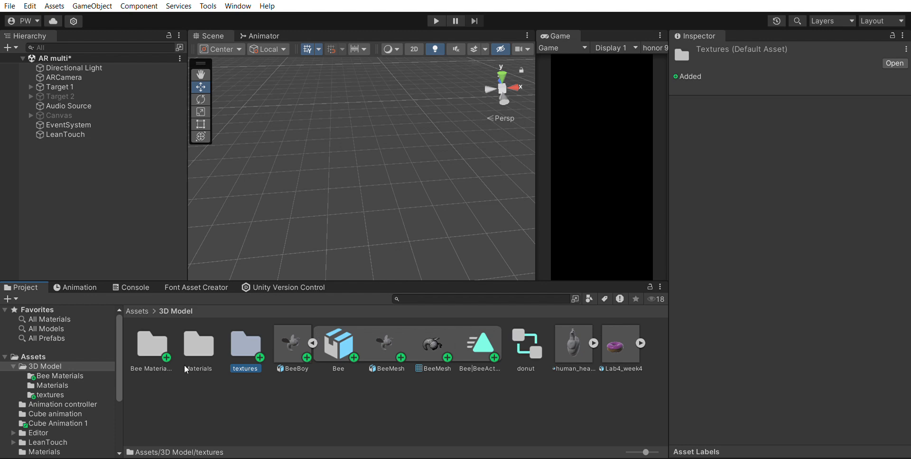
double_click(135, 345)
click(136, 344)
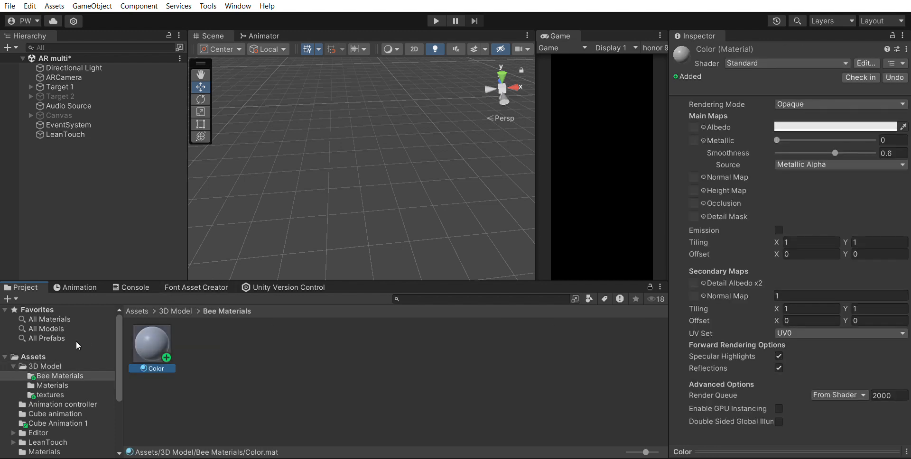
click(52, 394)
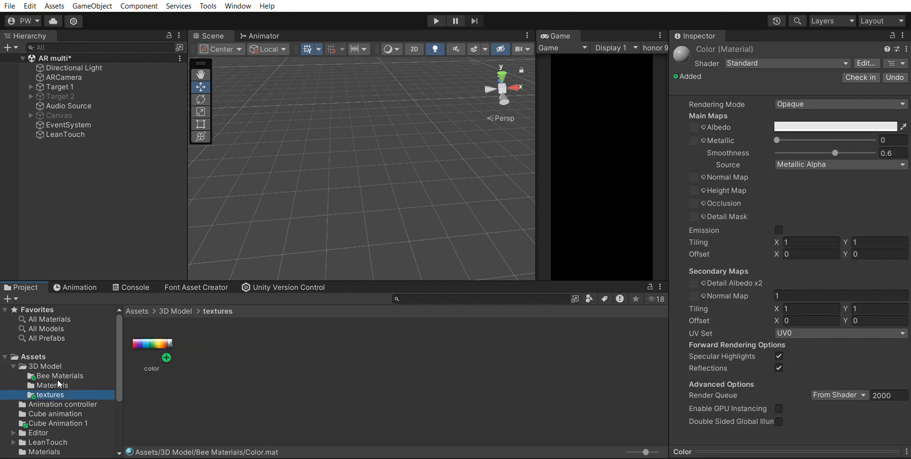
drag(150, 342, 693, 126)
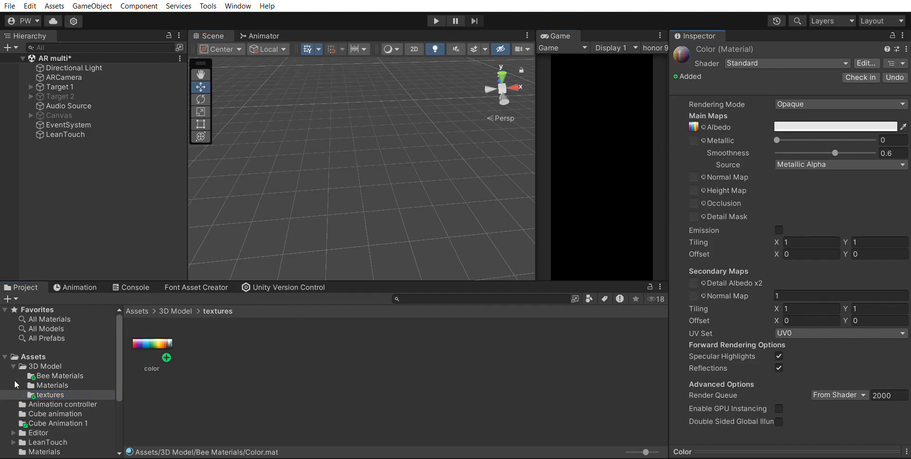
Add the BeeBoy model from the 3D Model folder to the AR multi scene and frame it in the scene view.
click(59, 375)
click(63, 364)
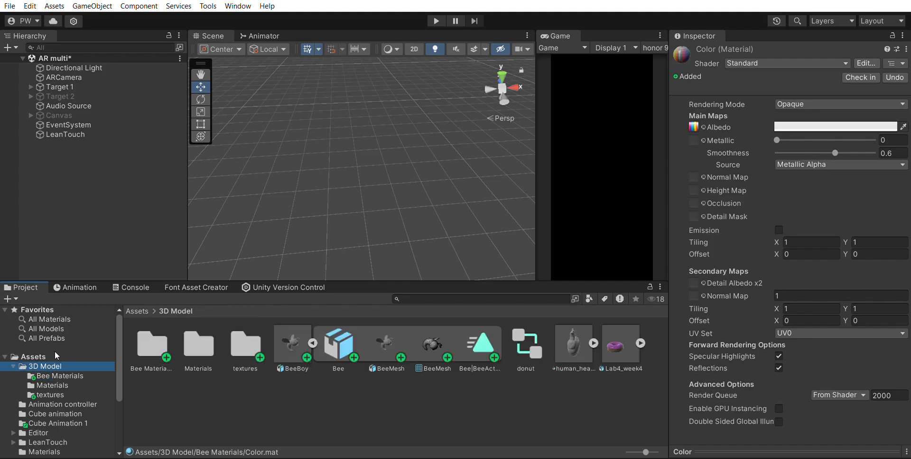
drag(301, 342, 95, 147)
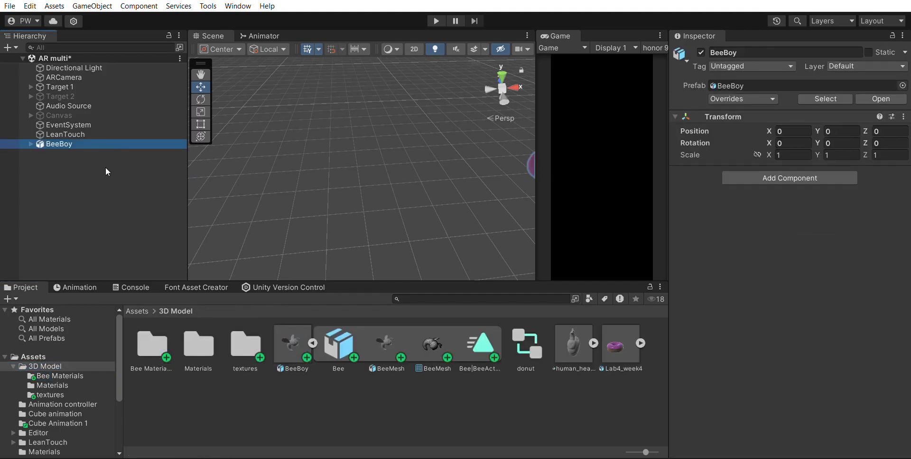
double_click(81, 144)
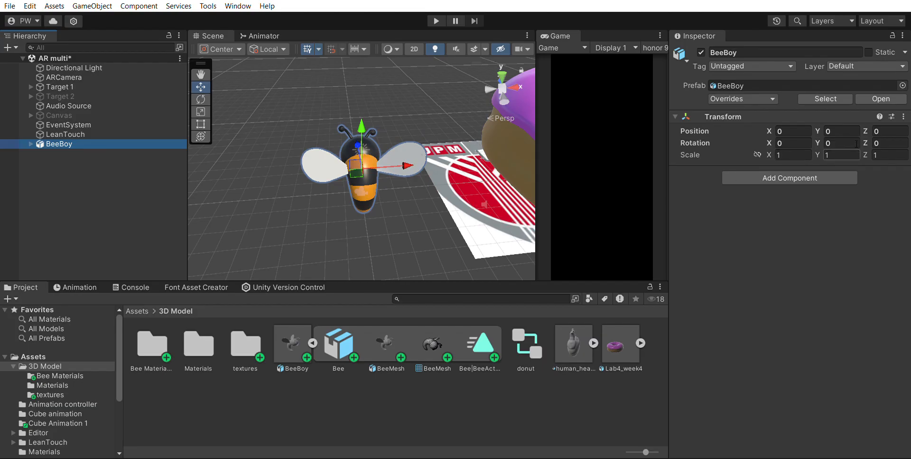
Set BeeBoy's rotation to -45 on X and 180 on Y.
click(806, 143)
text(-45)
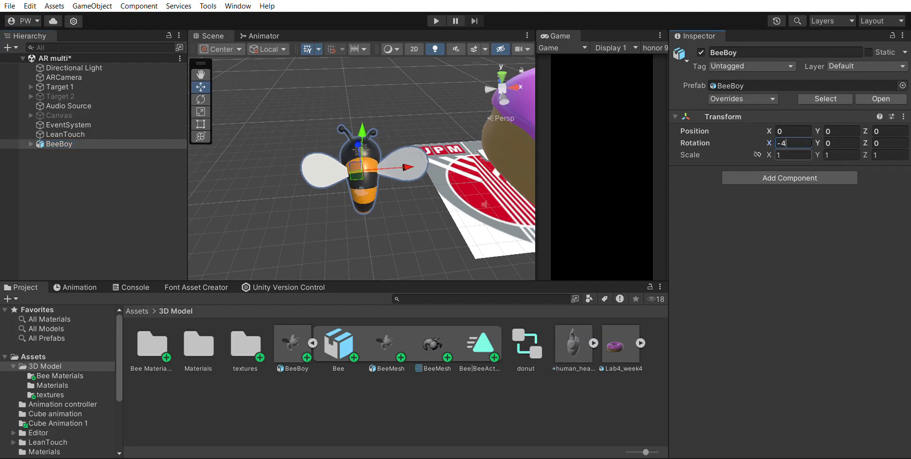
click(841, 142)
text(180)
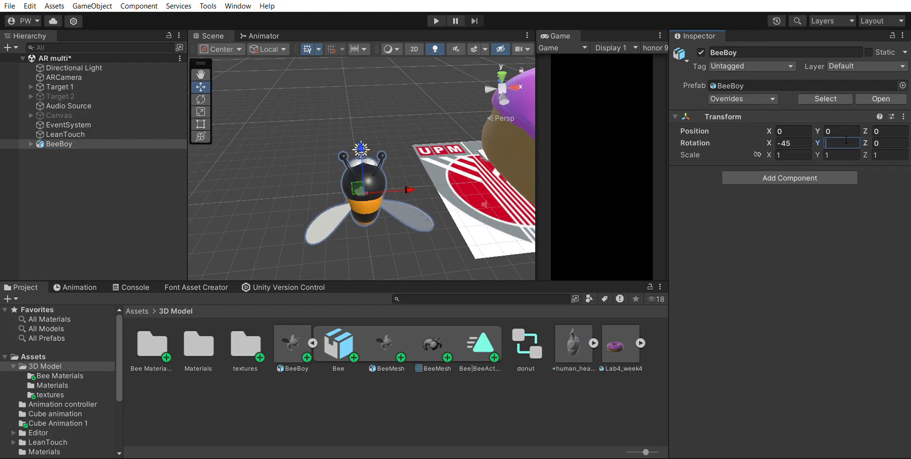
scroll(383, 117, up, 5)
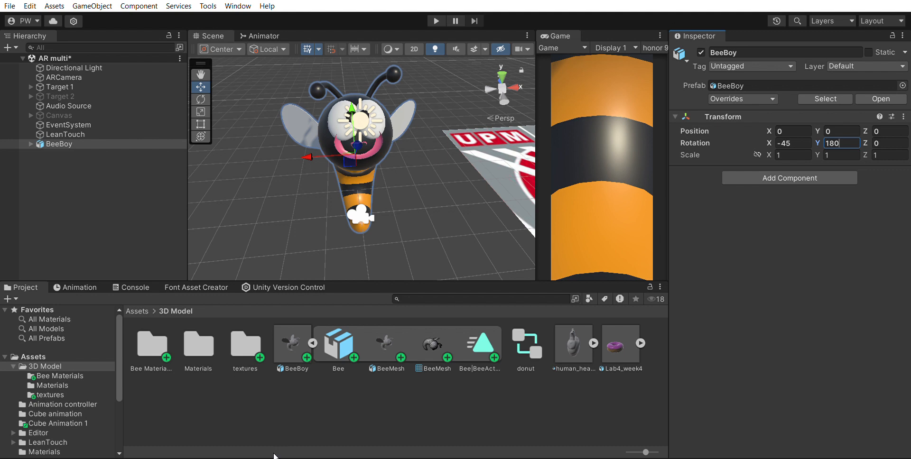
Set the BeeBoy asset's rig Avatar Definition to Create From This Model, enable Optimize Game Objects and apply the import settings.
click(301, 341)
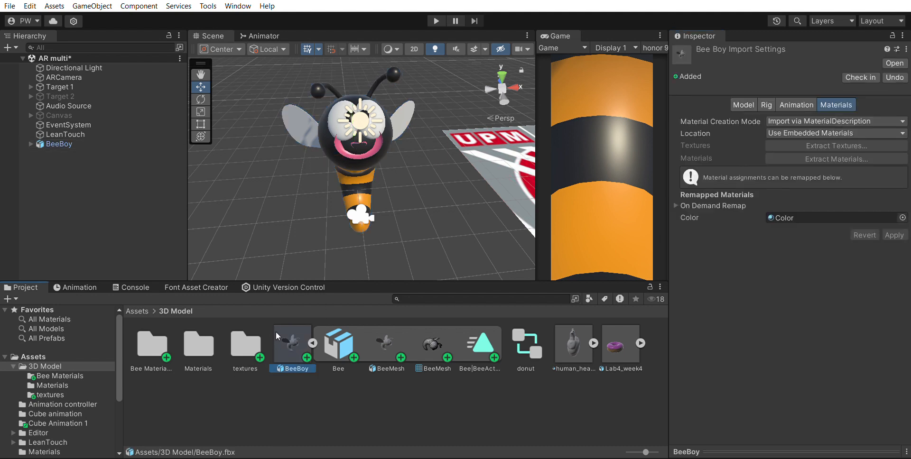
click(313, 340)
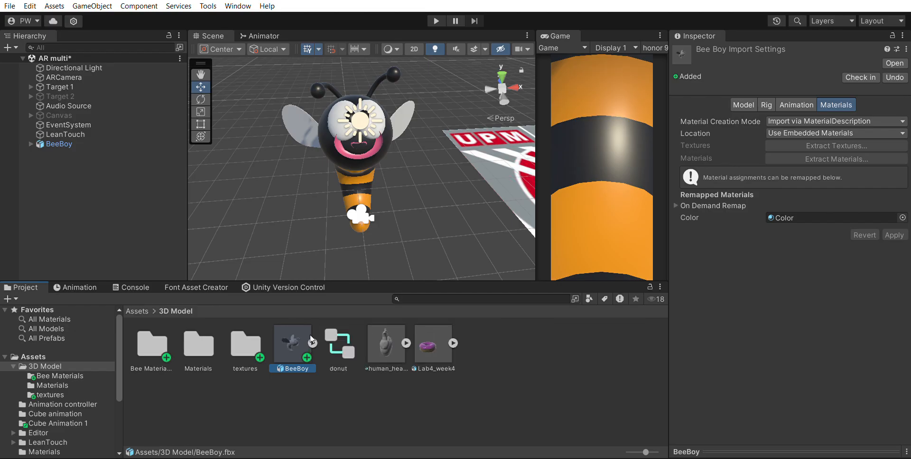
click(312, 341)
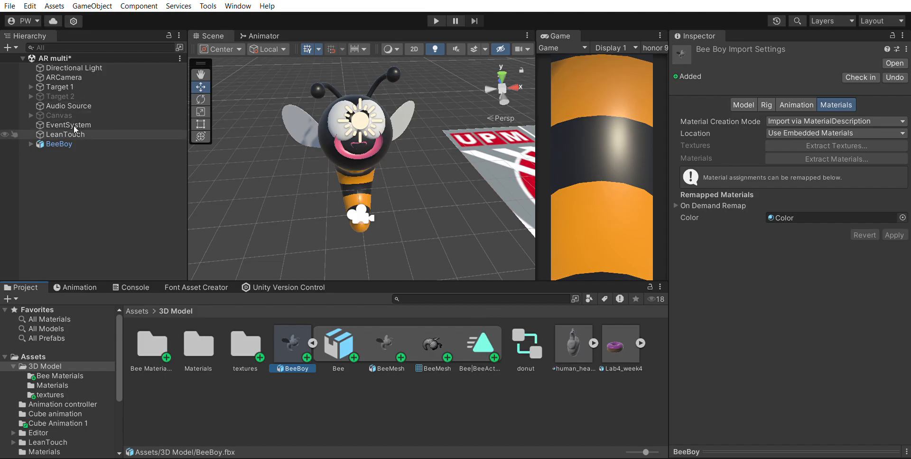
click(72, 144)
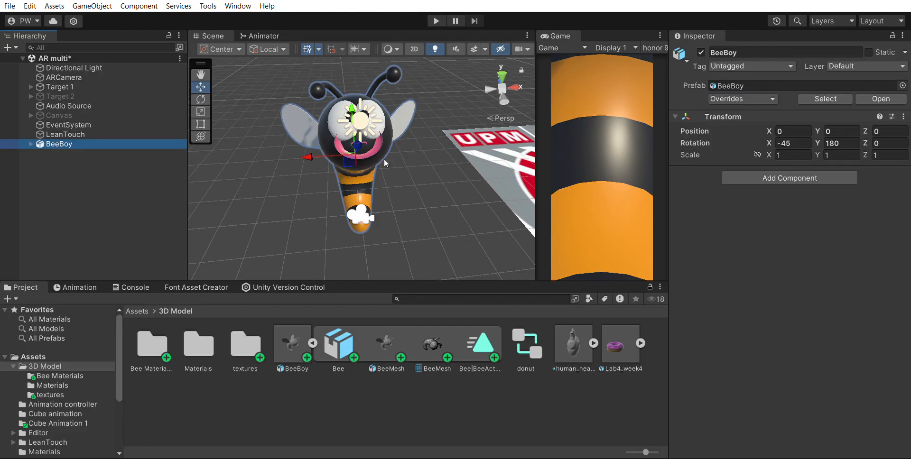
click(294, 346)
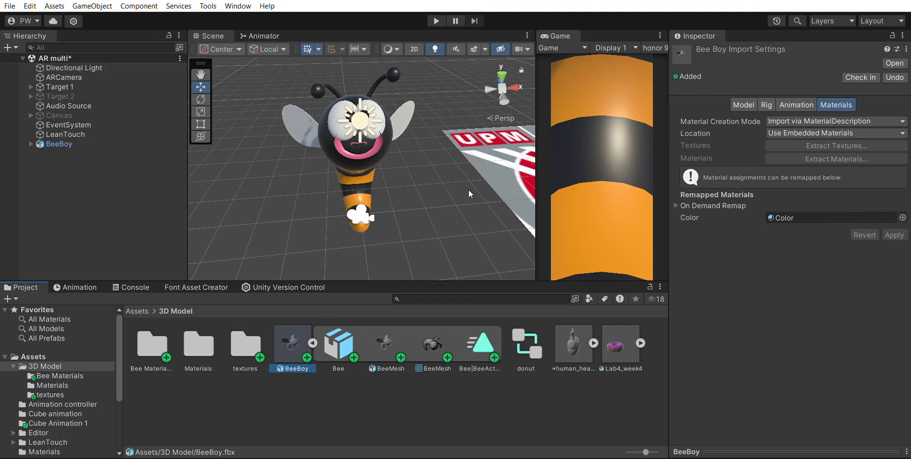
click(769, 104)
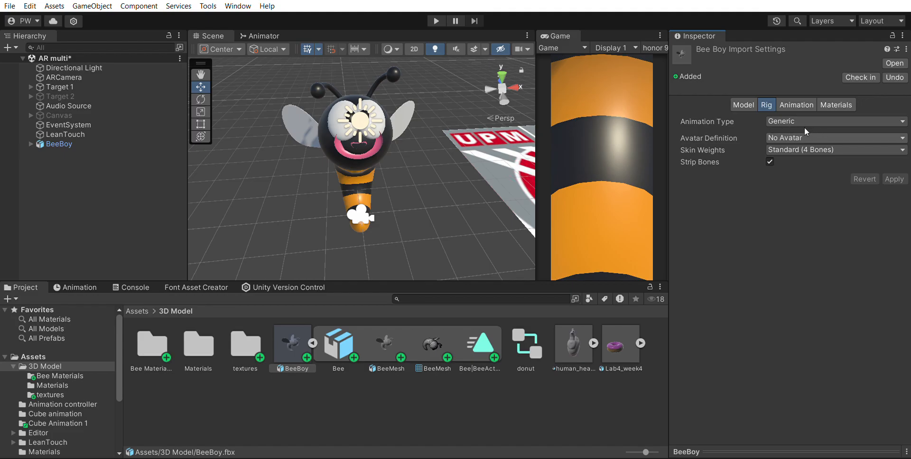
click(808, 154)
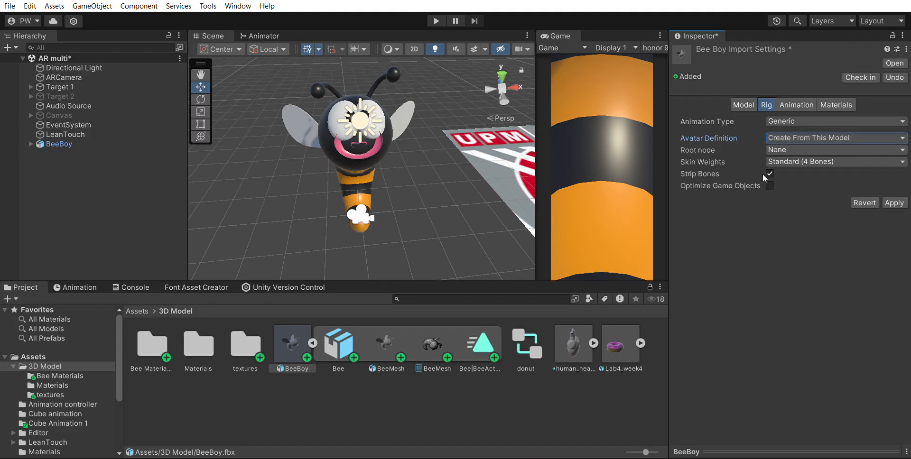
click(769, 185)
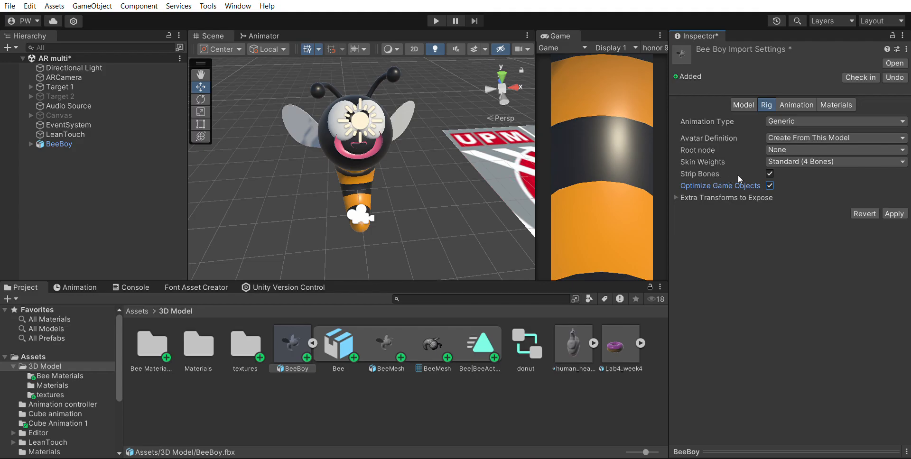
click(901, 212)
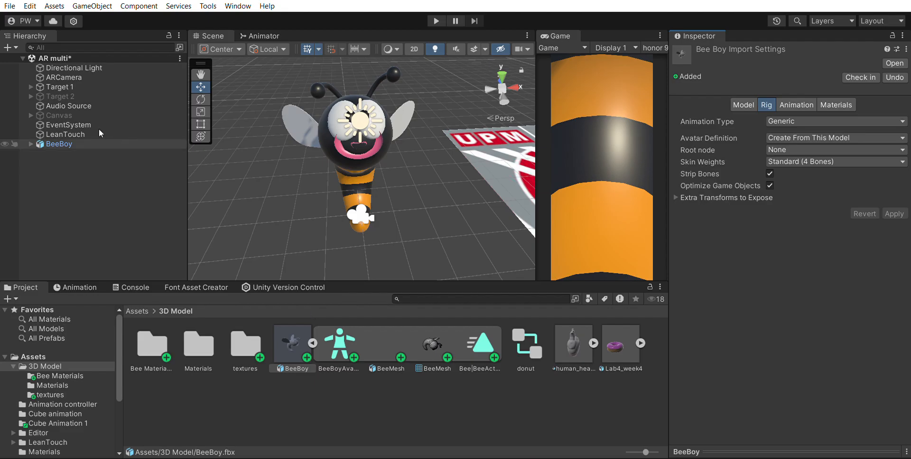
click(58, 144)
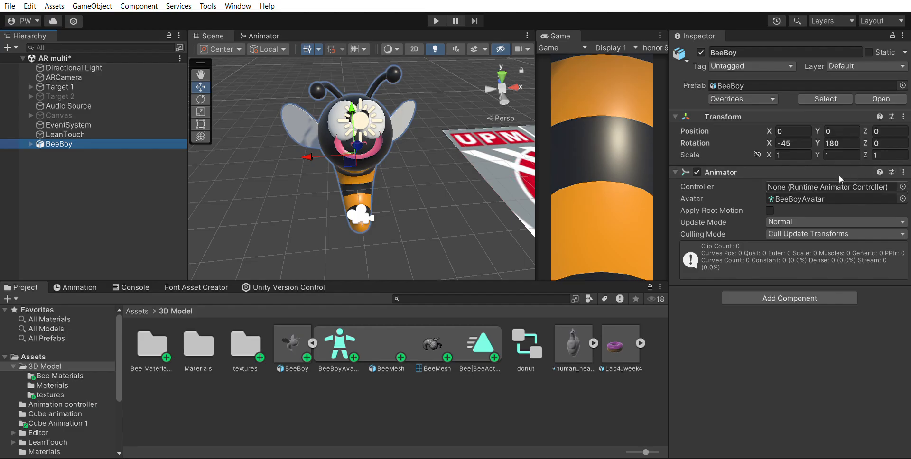
Create an Animator Controller named BeeController in the 3D Model folder.
click(311, 334)
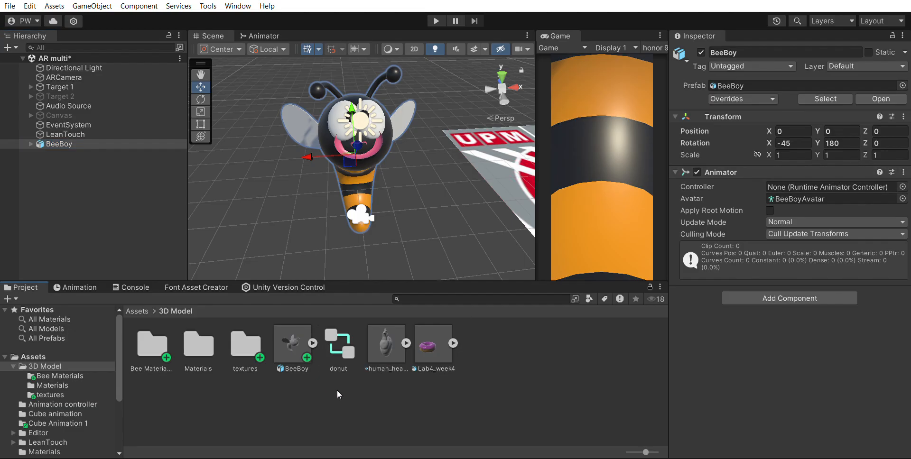
click(338, 390)
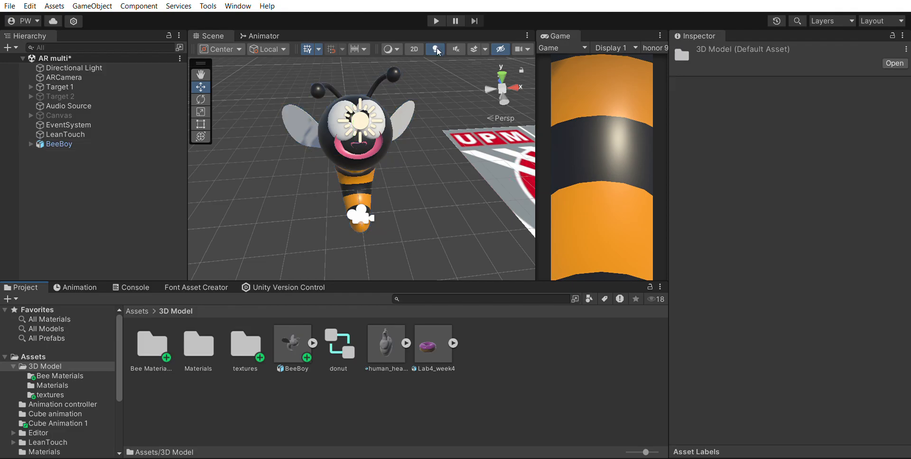
click(577, 350)
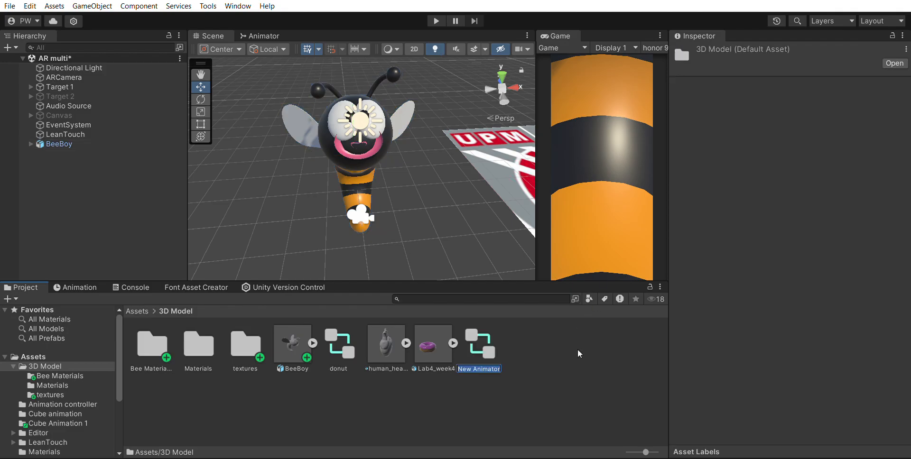
text(B)
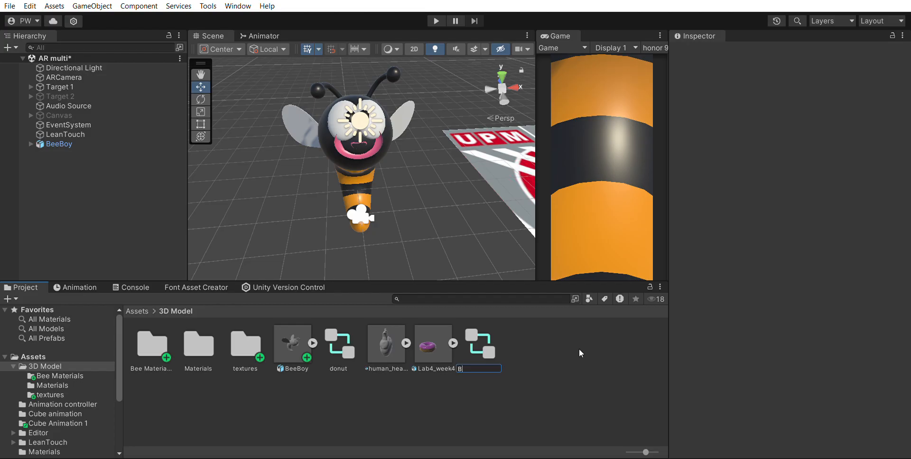
text(eeController)
key(Return)
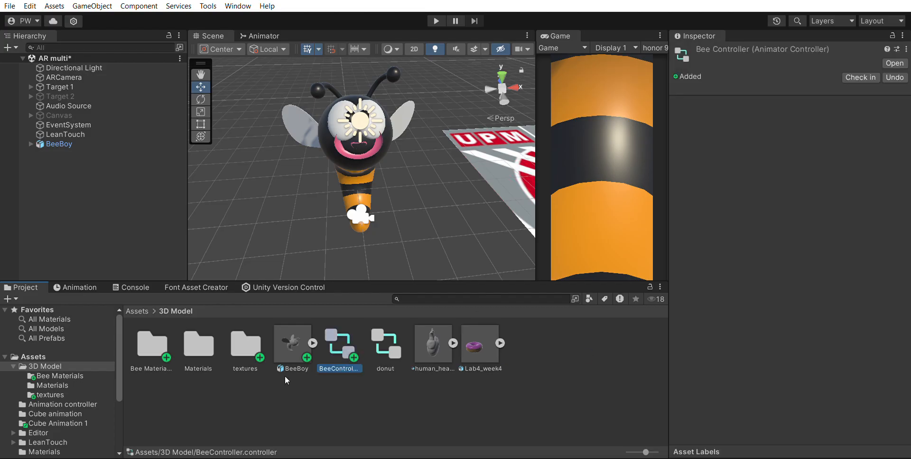
Open BeeController in the Animator and add BeeBoy's Bee|BeeAction clip as a state below Entry.
double_click(340, 339)
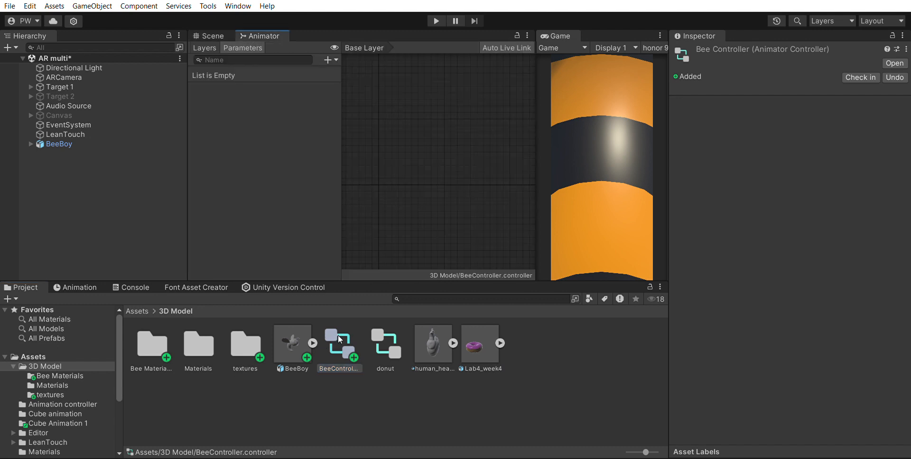
click(313, 342)
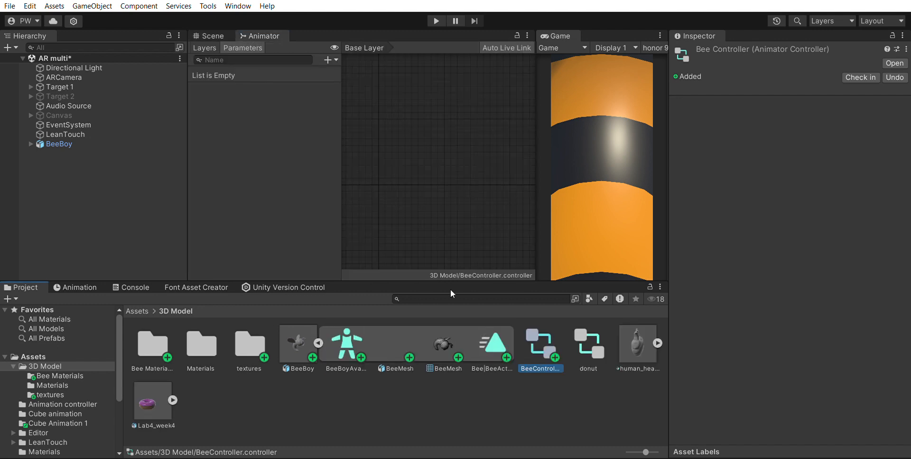
middle_drag(436, 173, 488, 238)
middle_drag(417, 137, 488, 212)
scroll(463, 185, down, 2)
scroll(452, 165, up, 2)
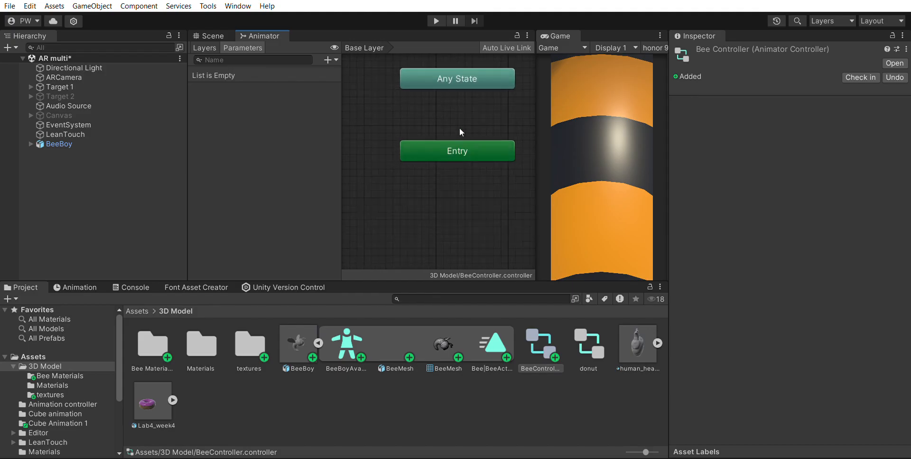
middle_drag(459, 127, 446, 123)
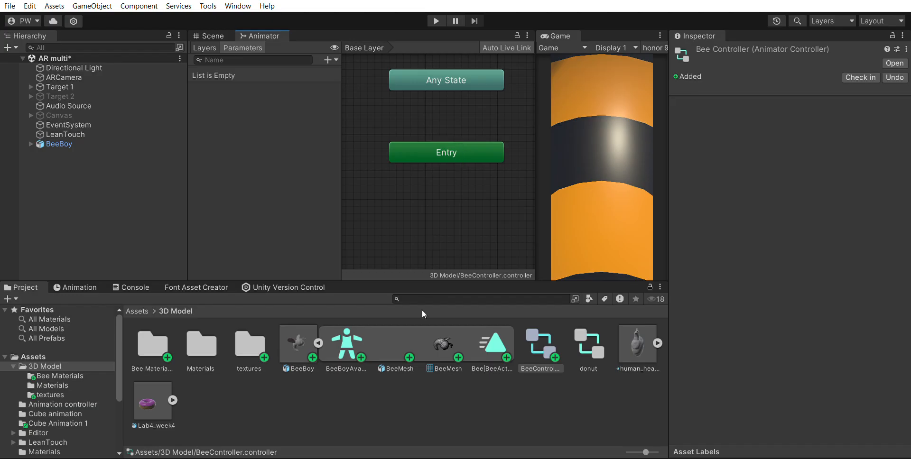
drag(502, 341, 437, 206)
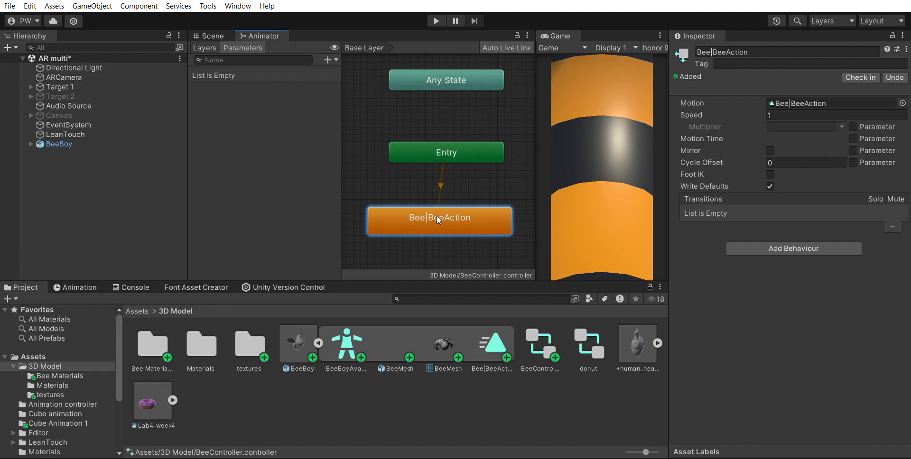
Assign BeeController as the Controller of the Animator component on the scene's BeeBoy object.
click(209, 31)
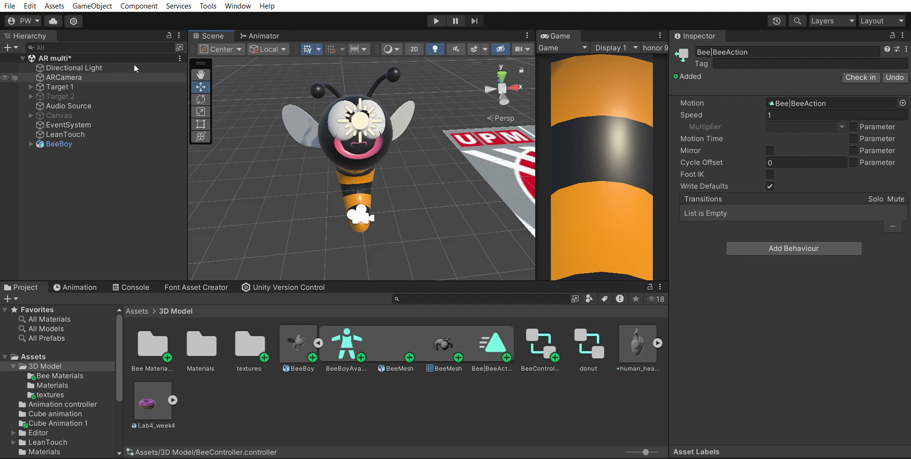
click(67, 143)
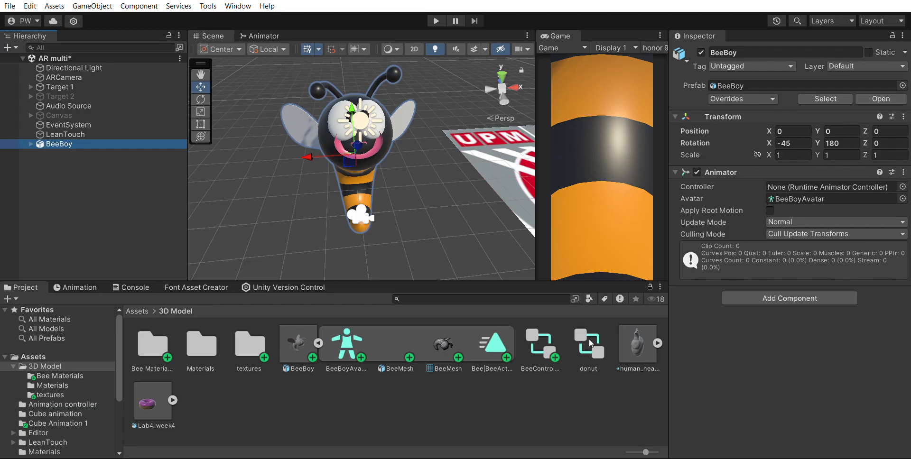
click(318, 342)
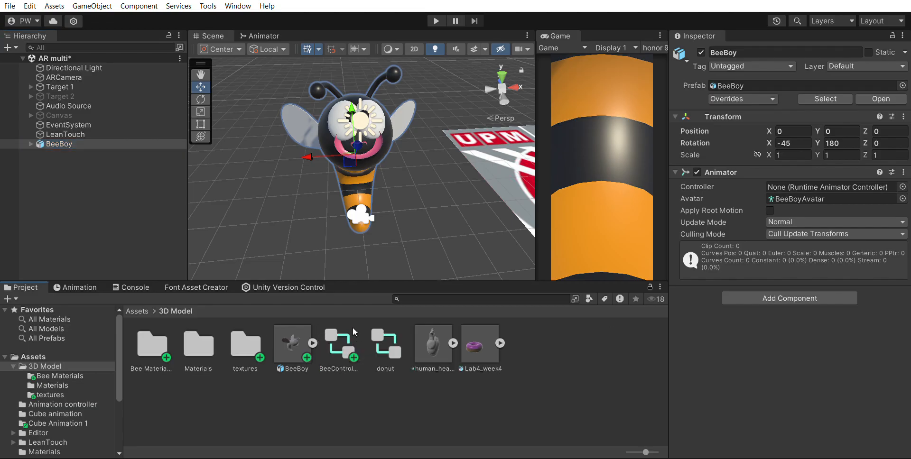
drag(335, 339, 857, 185)
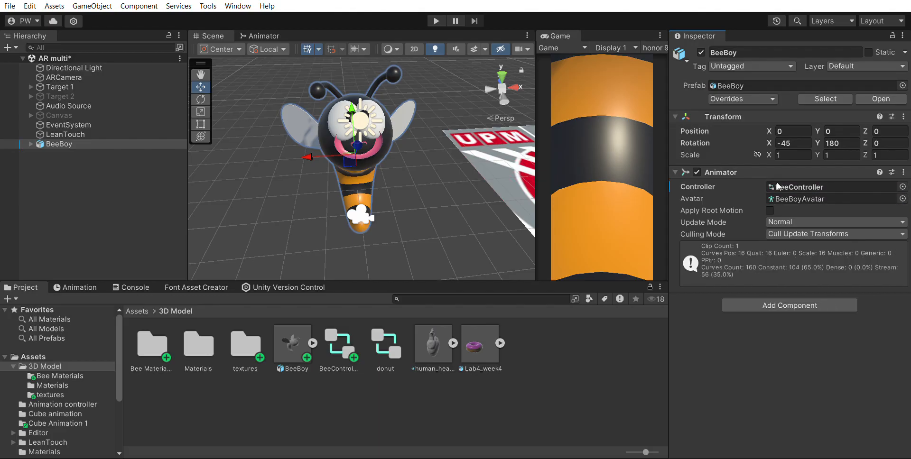
Run the scene to preview the bee's animation, stop playback and show the BeeBoy object's Animator settings.
click(436, 21)
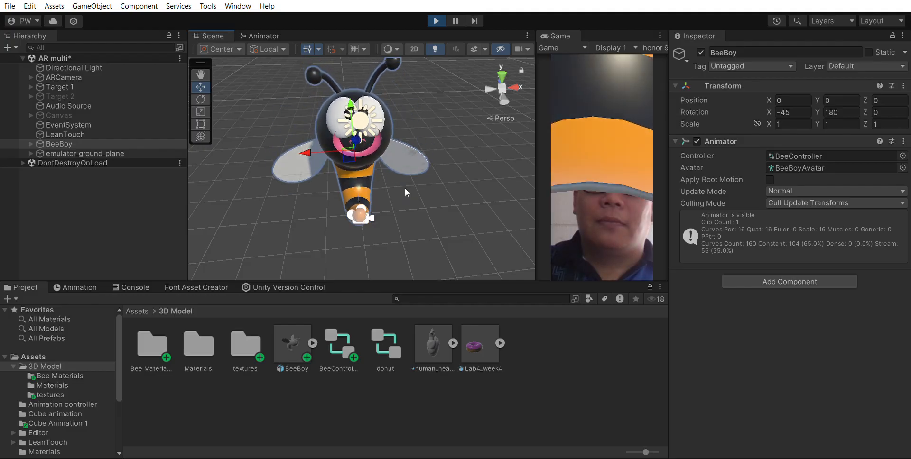
click(466, 163)
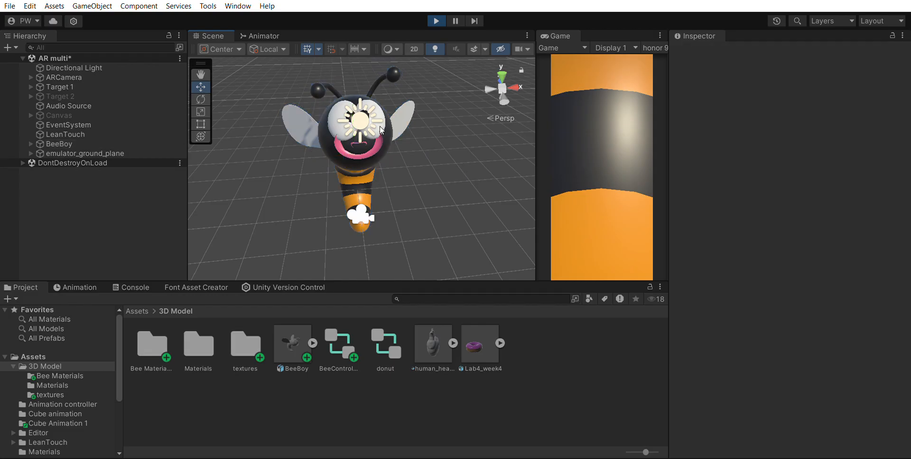
click(392, 135)
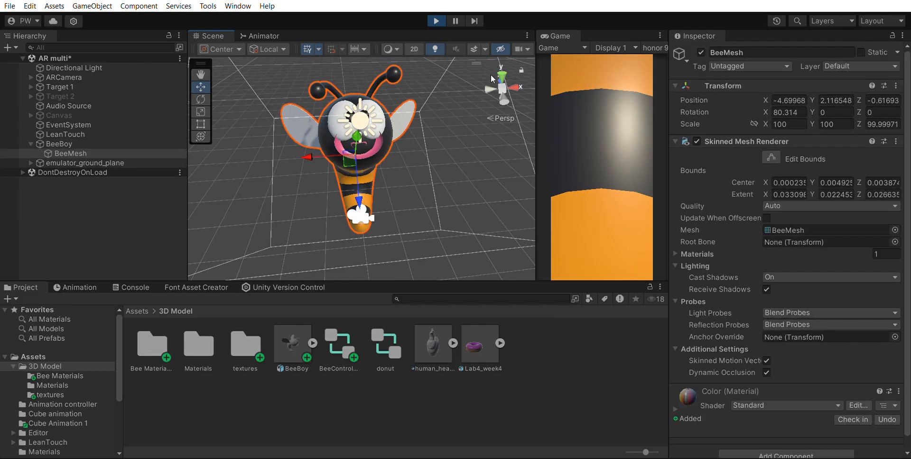
click(434, 20)
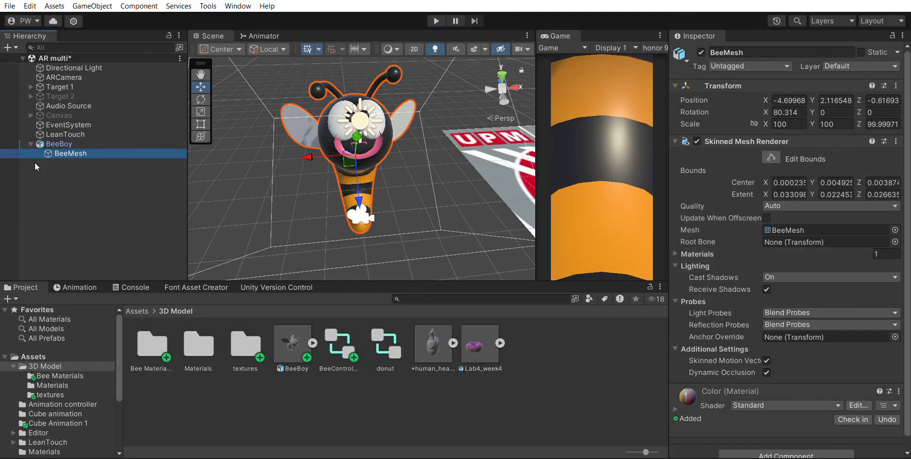
click(59, 144)
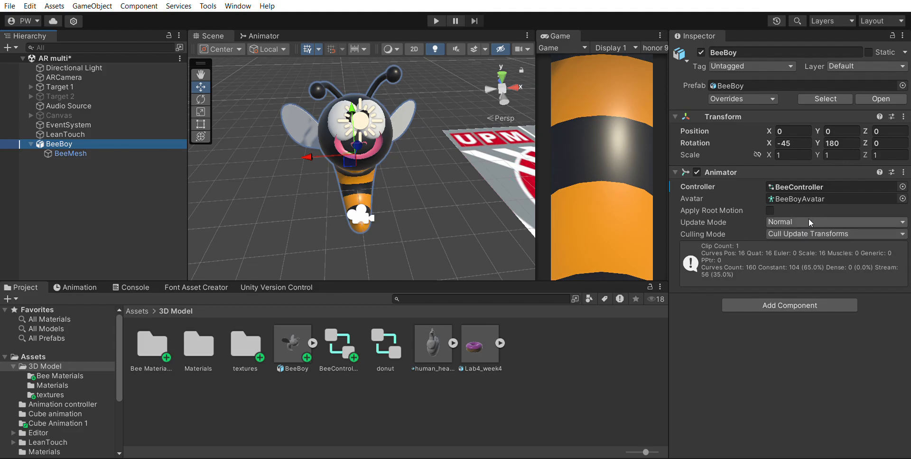
Set the BeeBoy Animator's Update Mode to Animate Physics and its Culling Mode to Always Animate.
click(808, 222)
click(804, 236)
click(816, 234)
click(807, 245)
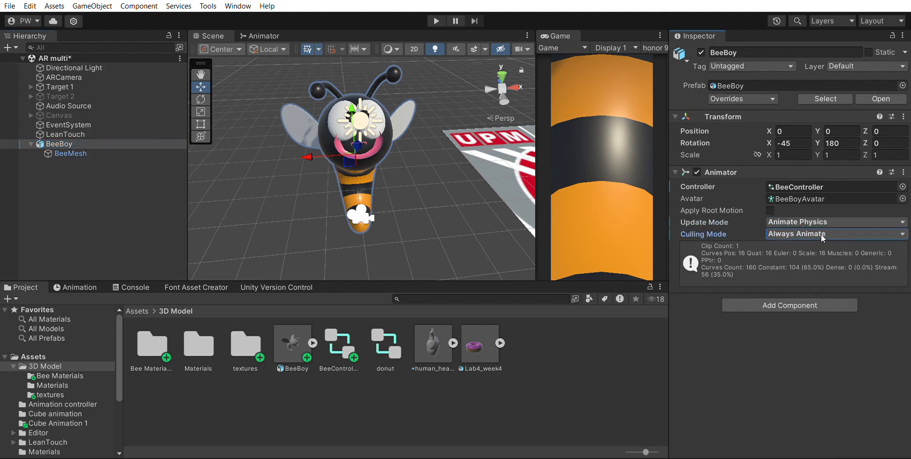
Run the scene to check the bee's motion with the changed Animator modes, clear the object selection and stop playback.
click(436, 21)
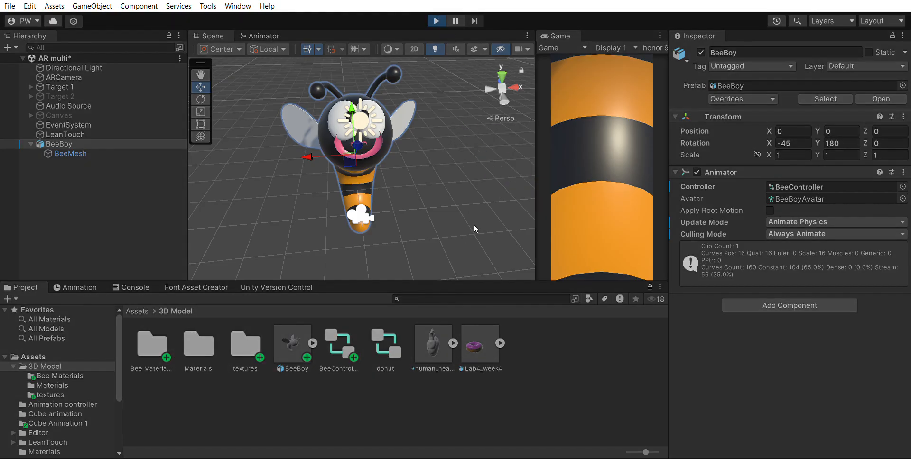
click(451, 175)
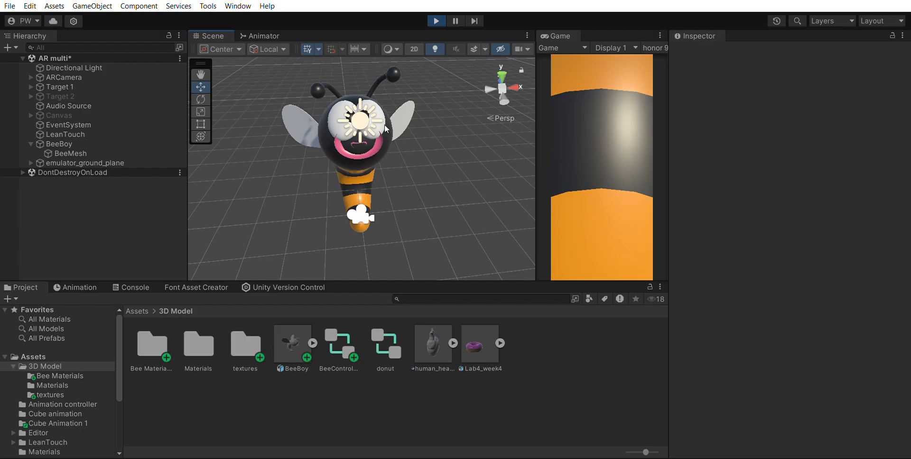
click(436, 21)
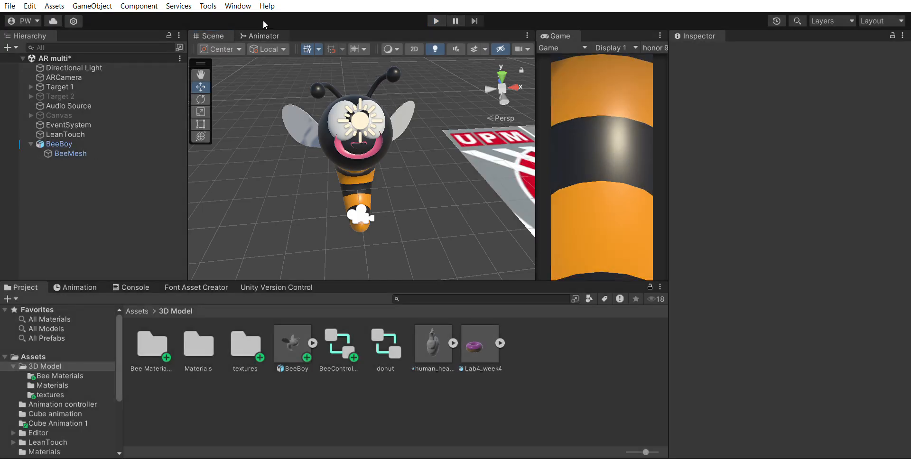
Add BeeBoy's Bee|BeeAction clip to BeeController as a second state below the existing Bee|BeeAction state.
scroll(459, 151, down, 3)
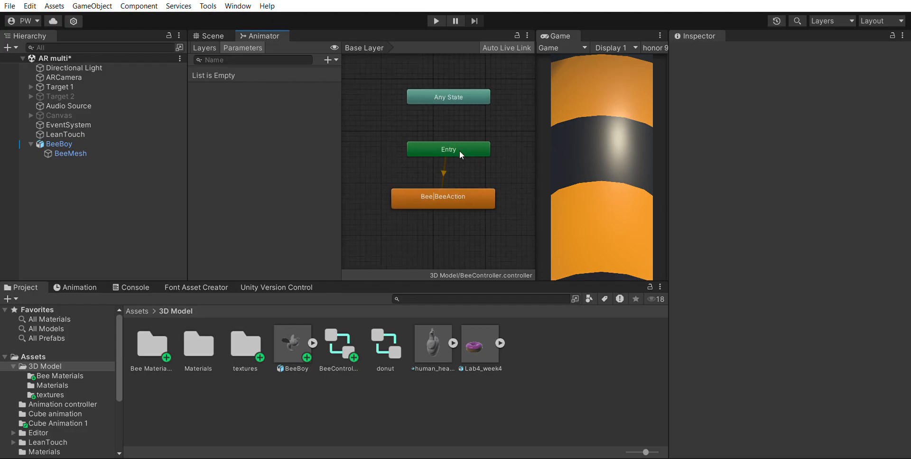
click(312, 343)
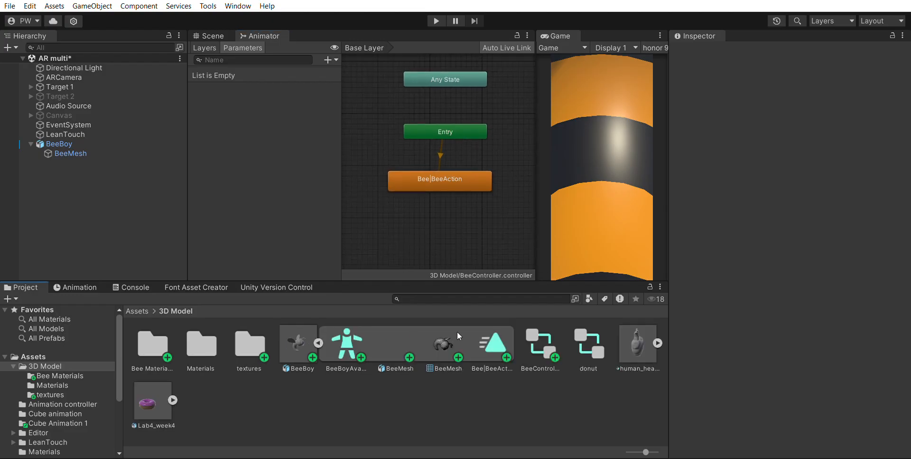
drag(491, 342, 419, 219)
Create transitions in both directions between the Bee|BeeAction and Bee|BeeAction 0 states.
click(435, 173)
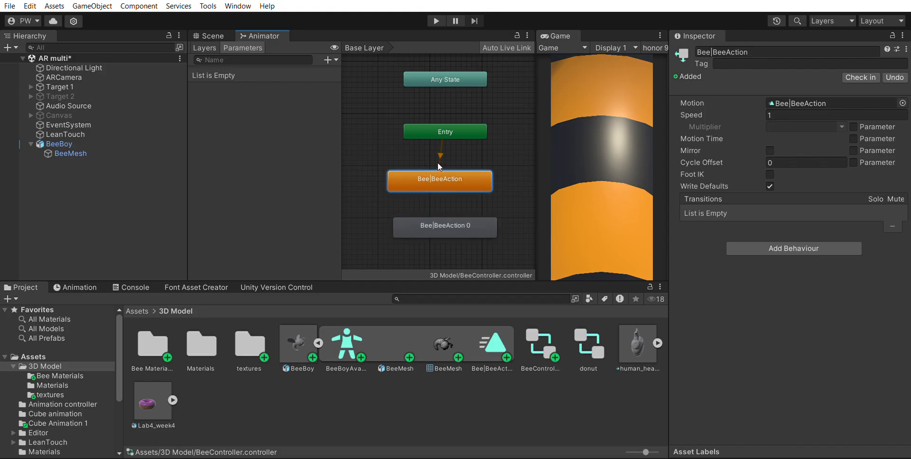
scroll(437, 180, up, 3)
scroll(455, 158, down, 2)
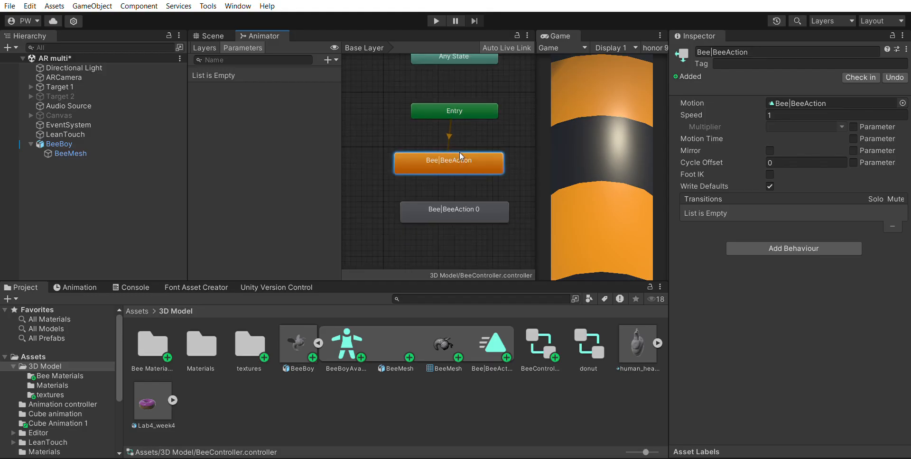
right_click(460, 151)
click(485, 159)
click(453, 194)
right_click(453, 194)
click(472, 200)
click(454, 157)
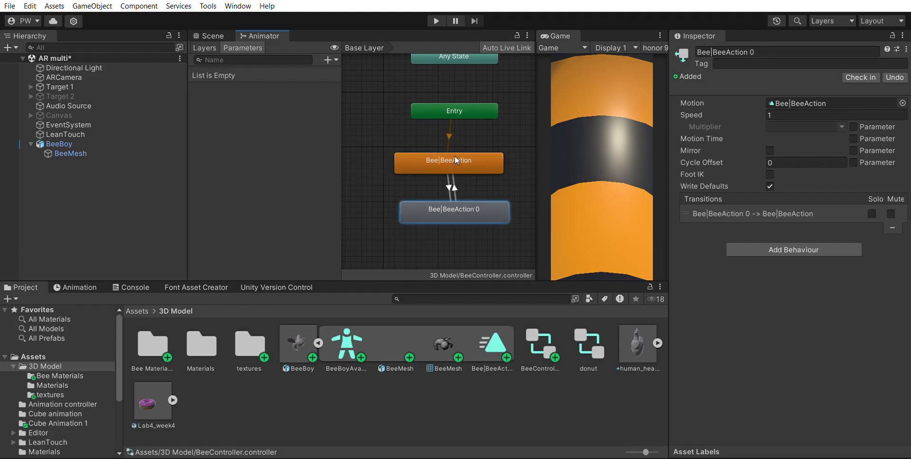
Run the scene to preview the looping bee animation, inspect the Animator state graph during playback, and stop playback.
click(216, 35)
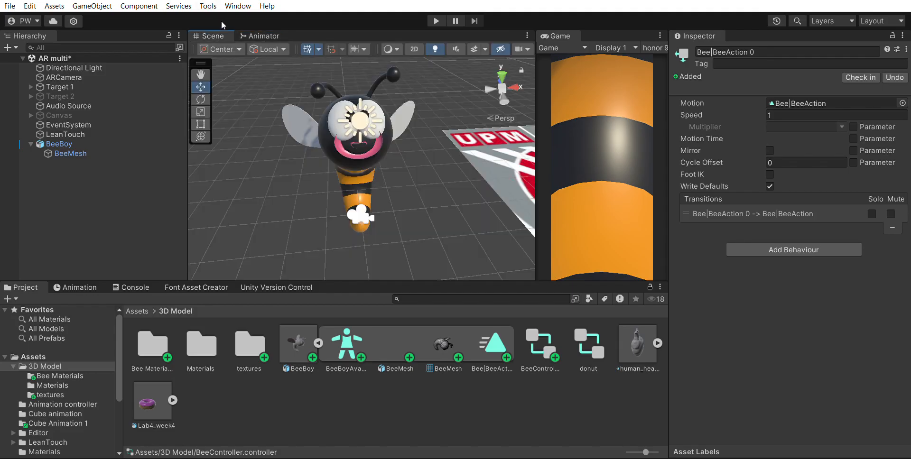
click(435, 21)
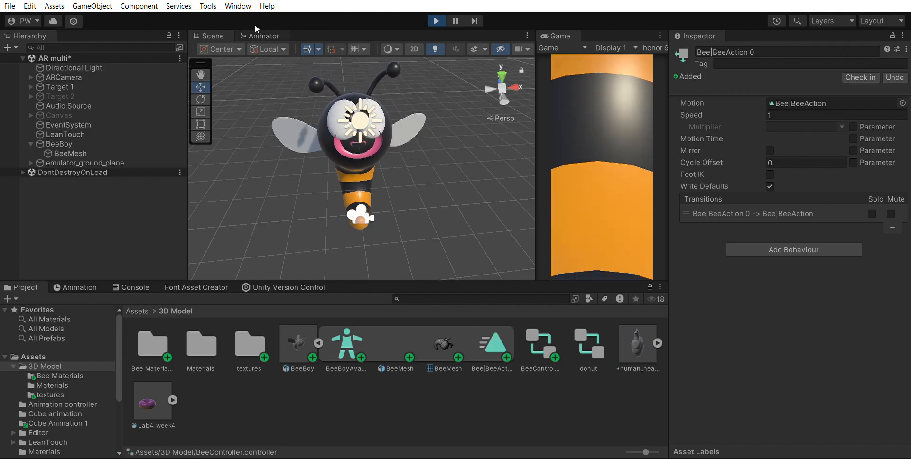
click(261, 36)
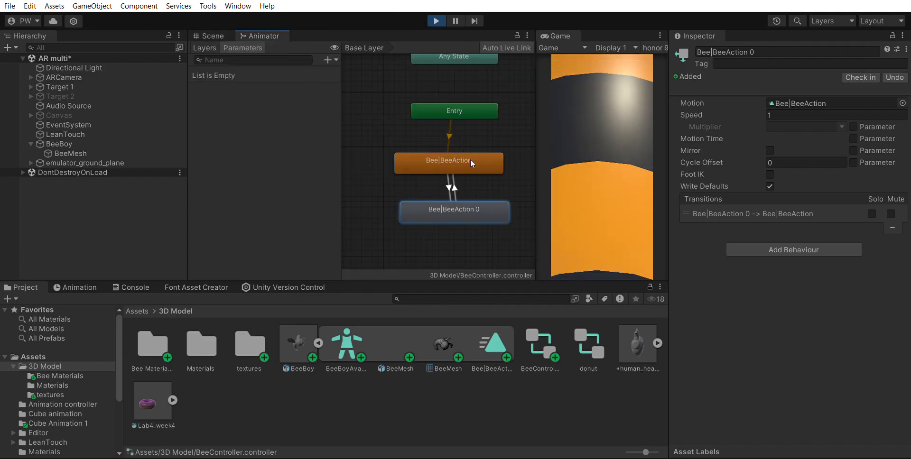
scroll(473, 164, up, 3)
scroll(477, 168, down, 1)
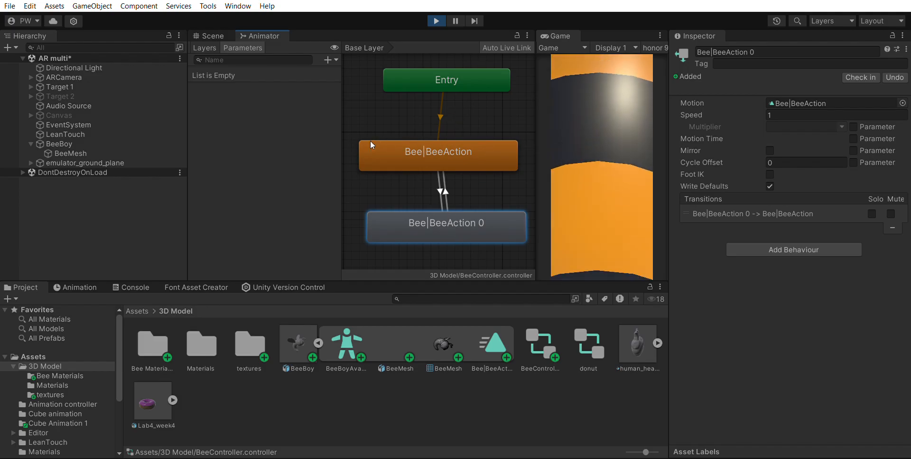
click(213, 36)
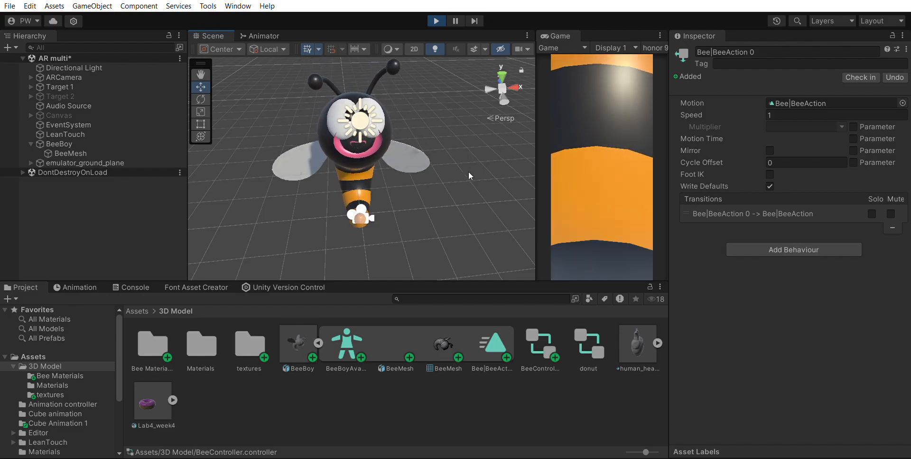
click(437, 19)
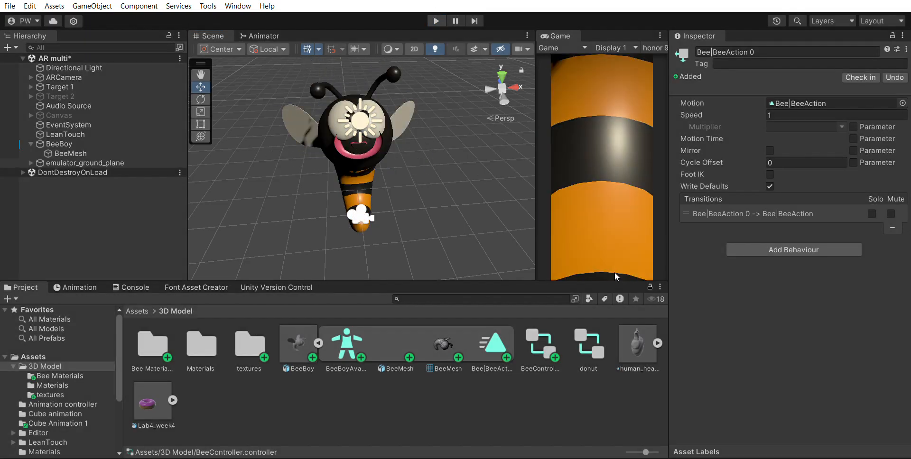
Review the BeeBoy model's Rig import settings, the scene object's Animator component and the BeeController state graph.
click(59, 143)
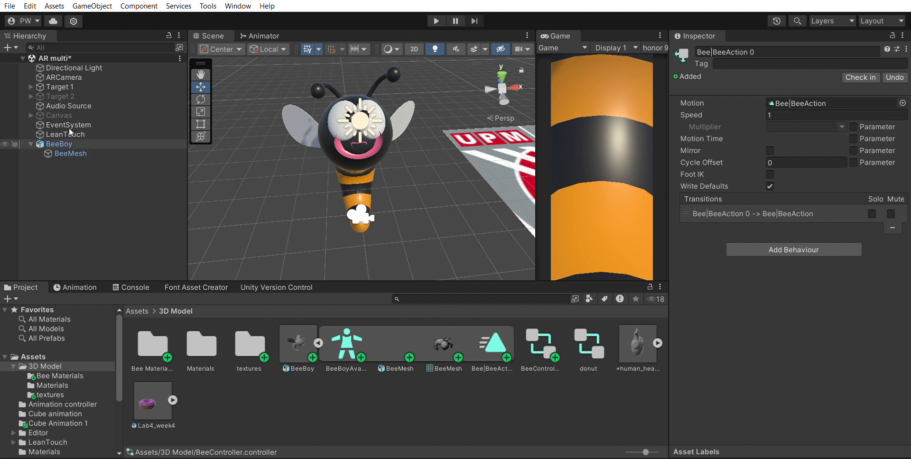
click(298, 342)
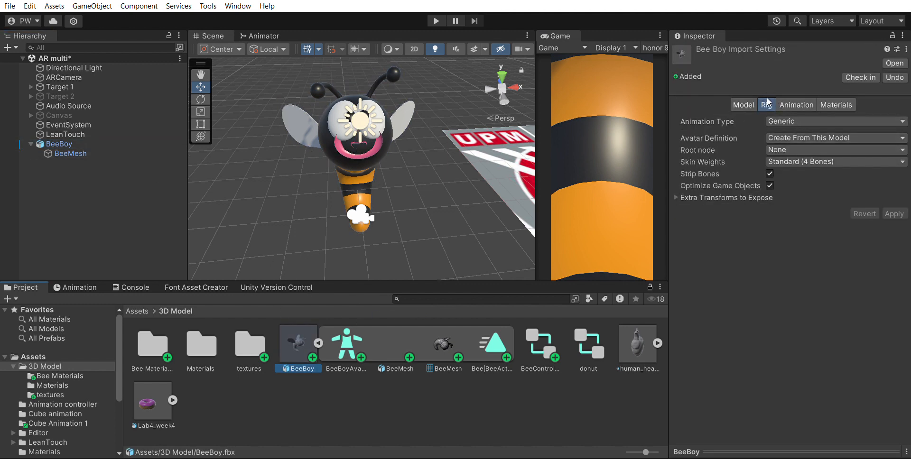
click(108, 144)
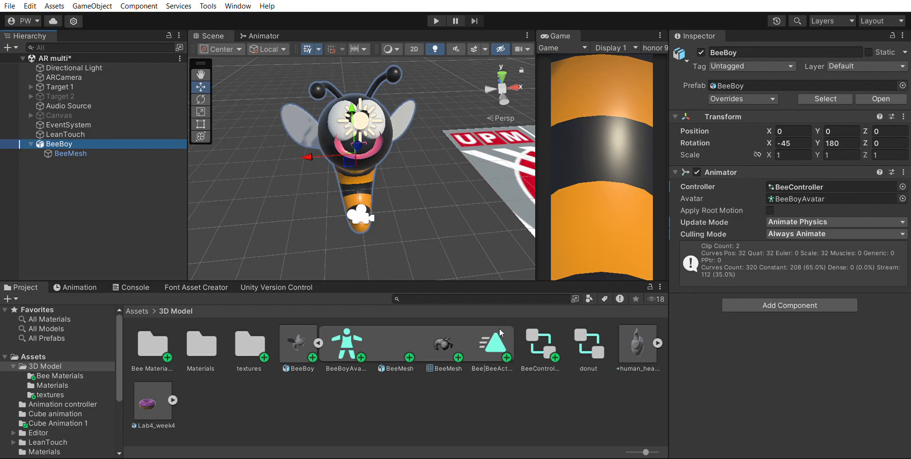
click(252, 37)
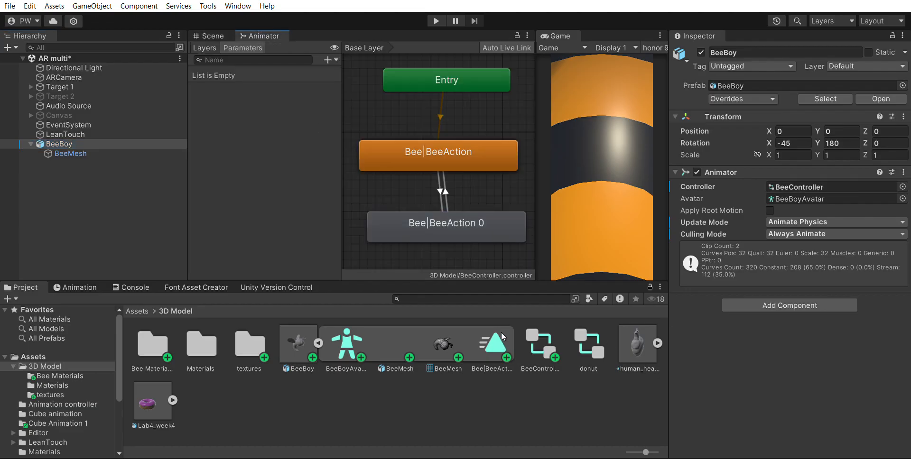